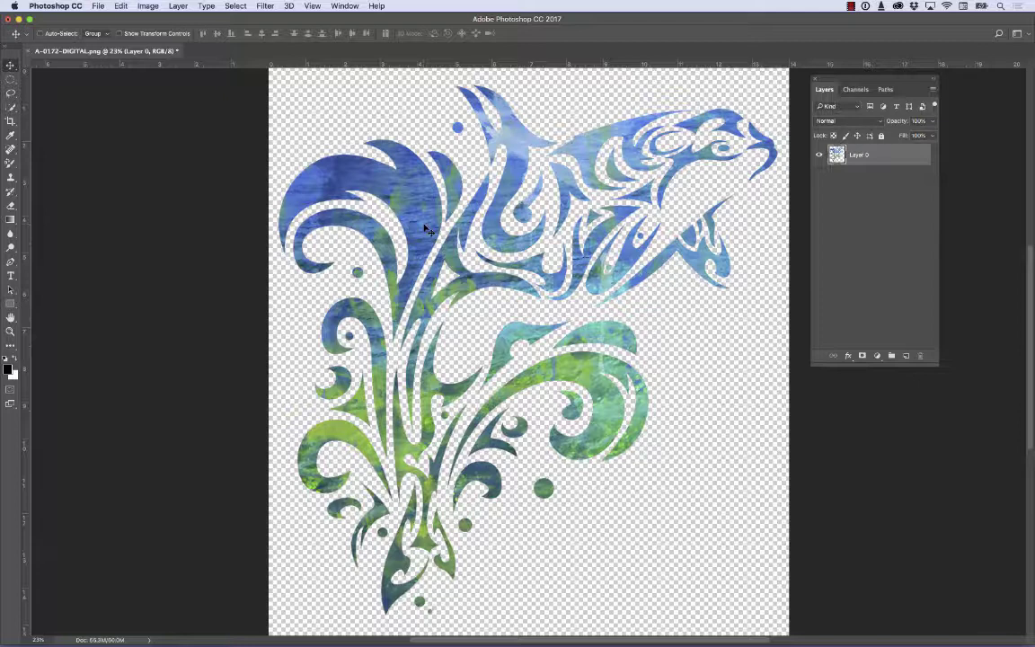
- Check the artwork's dimensions and resolution in the Image Size settings
left_click(148, 6)
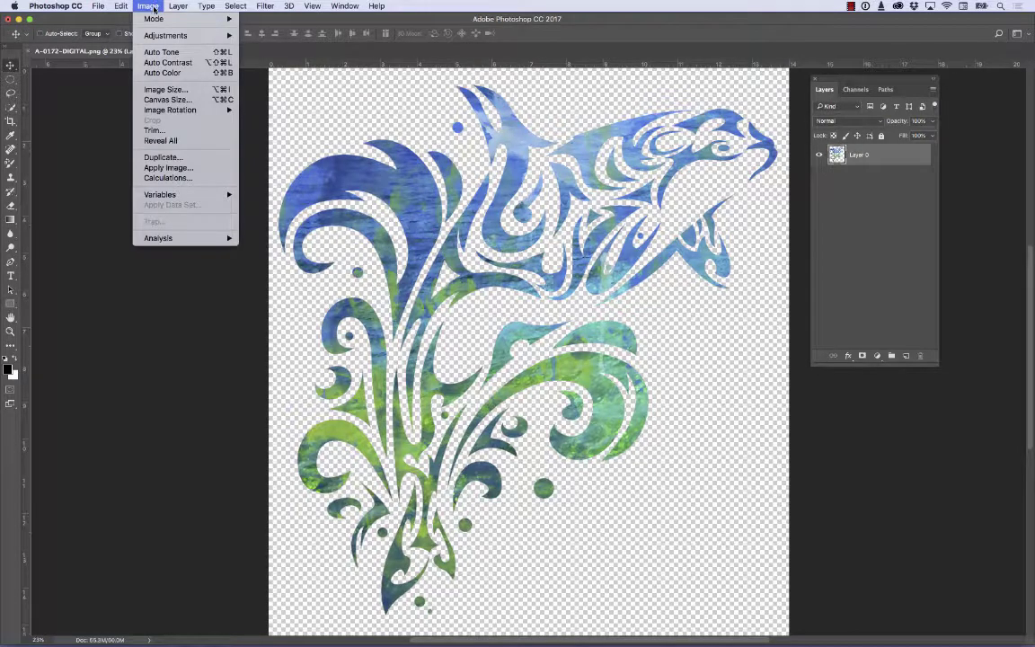
left_click(165, 89)
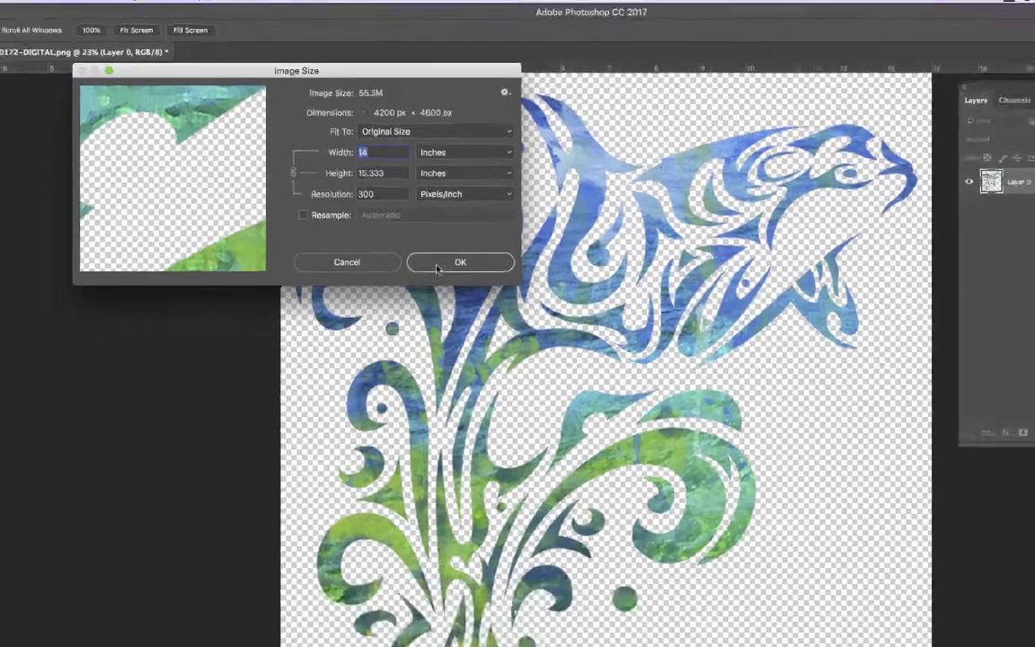
left_click(509, 338)
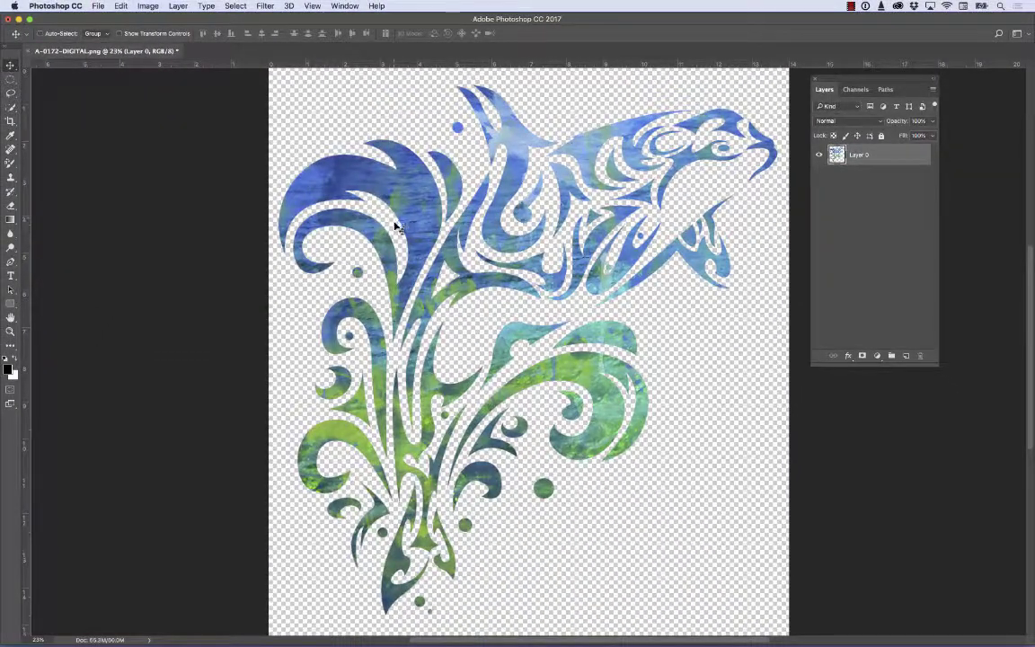
- Scale the orca artwork on Layer 0 proportionally to about 60%, anchored at its lower-left corner, with Free Transform
left_click(121, 7)
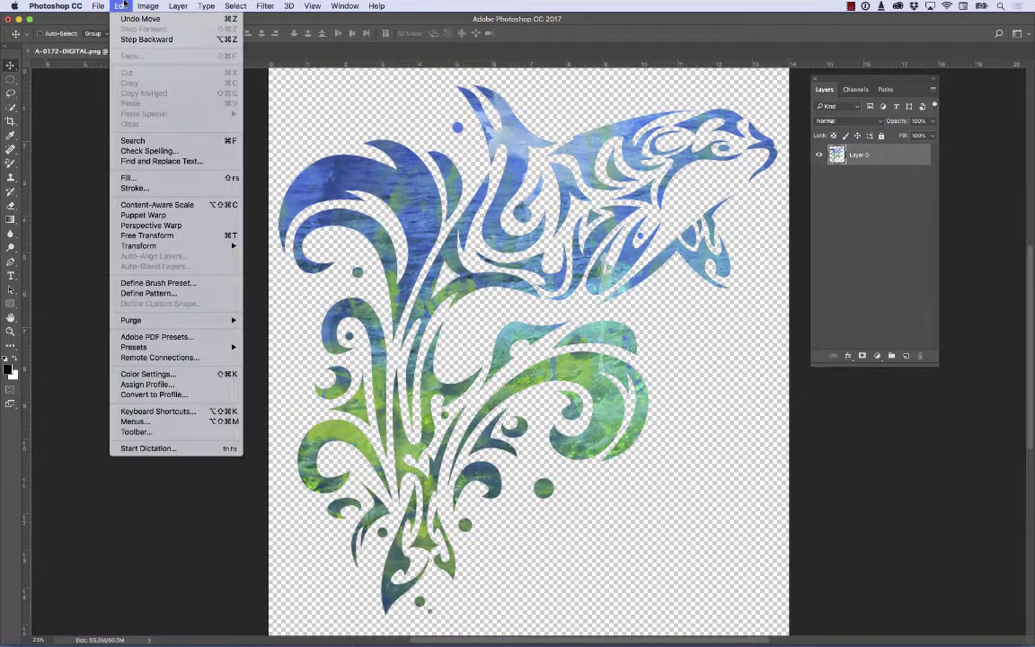
left_click(131, 236)
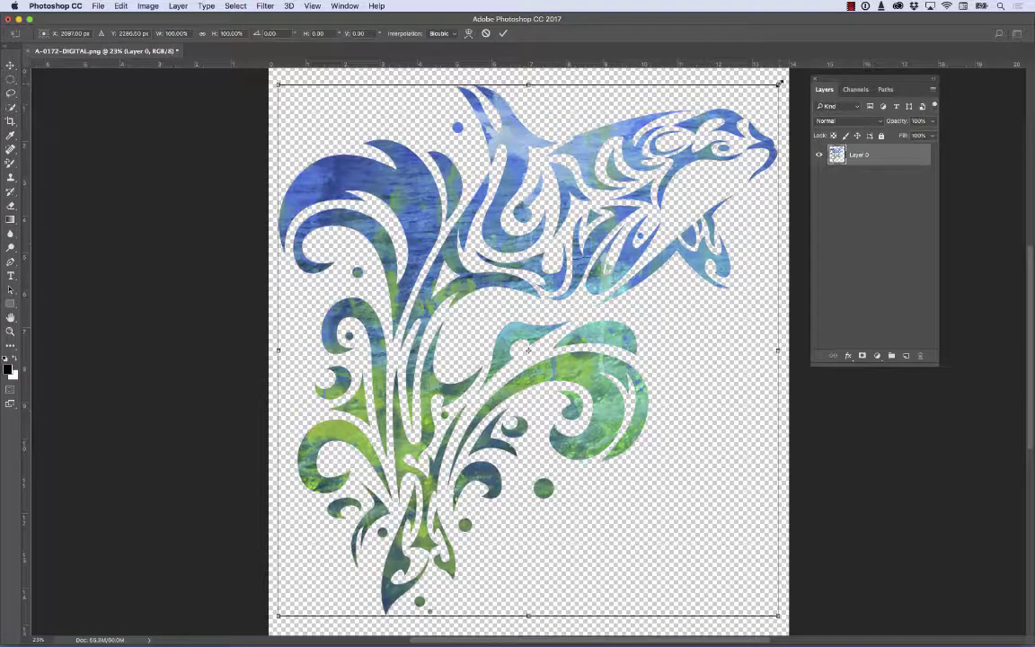
left_click_drag(780, 83, 629, 254)
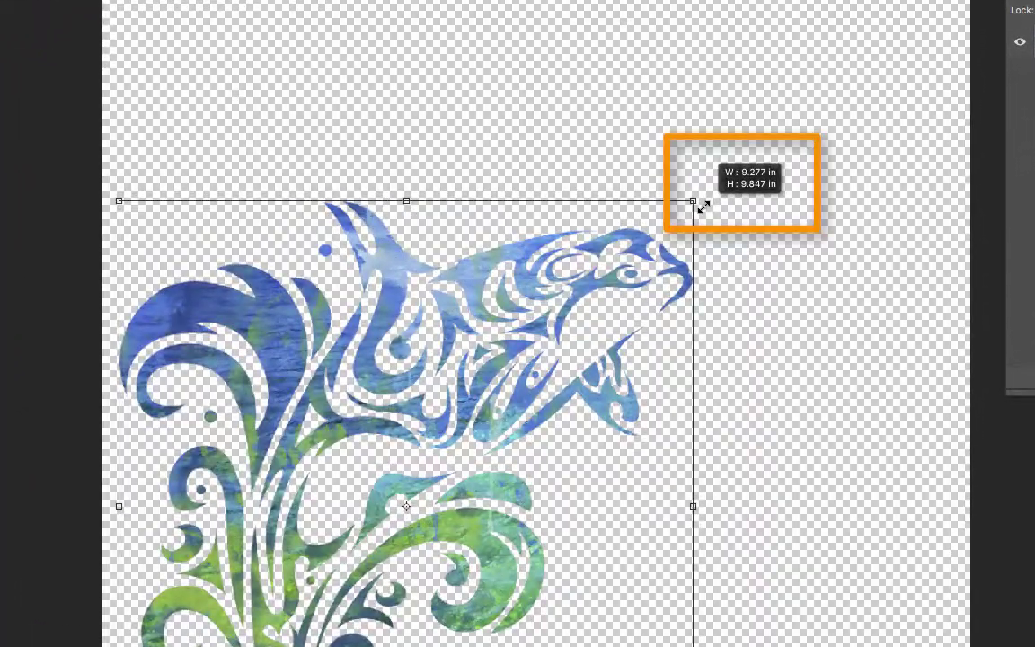
left_click_drag(704, 206, 584, 307)
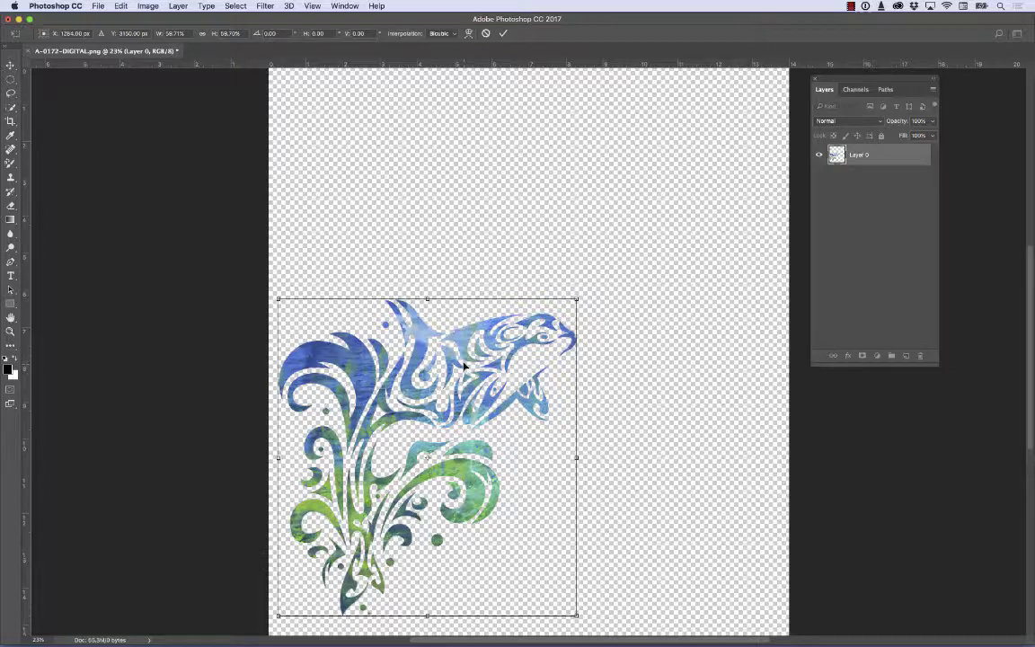
key("Return")
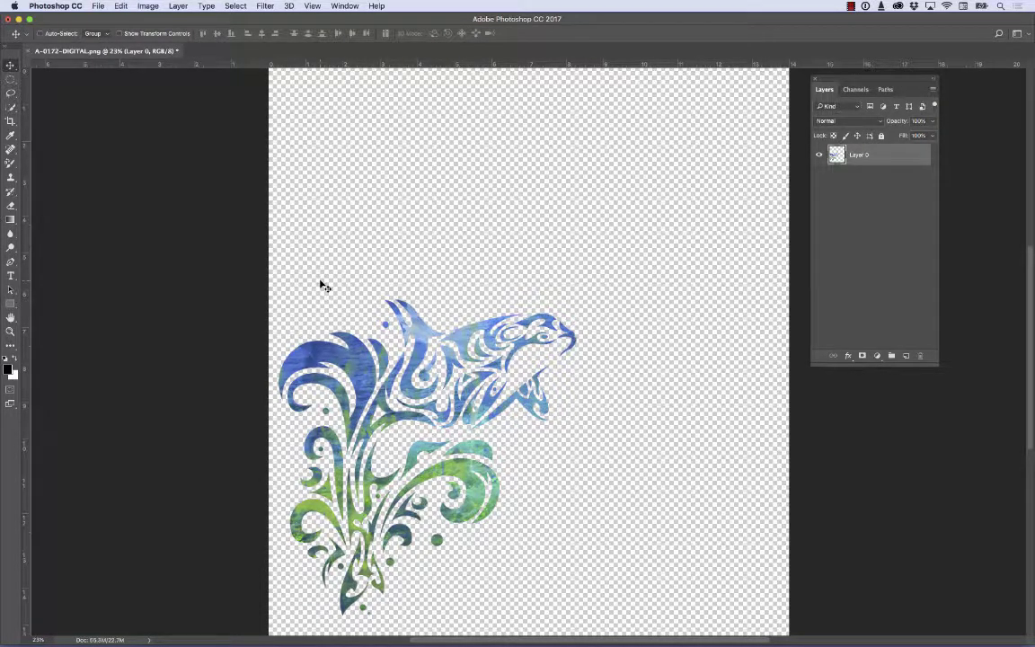
- Crop the canvas around the reduced artwork to about 8.57 by 9.28 inches, removing the empty area above and beside it
left_click(10, 121)
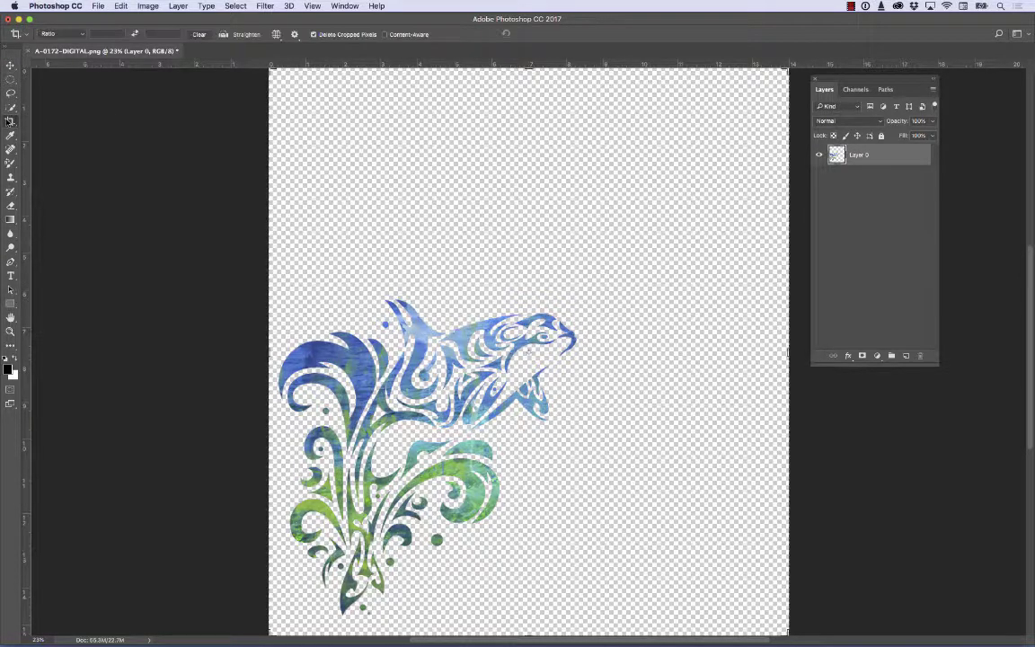
left_click_drag(528, 69, 523, 180)
left_click_drag(787, 352, 687, 357)
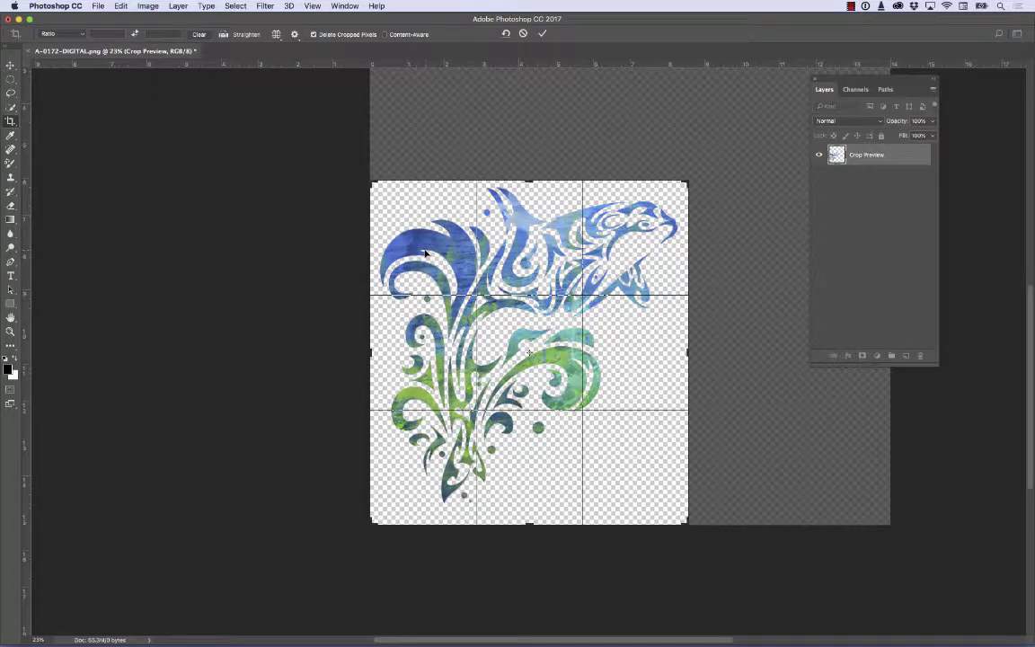
key("Return")
- Set the image width to 8 inches with resampling off
left_click(151, 6)
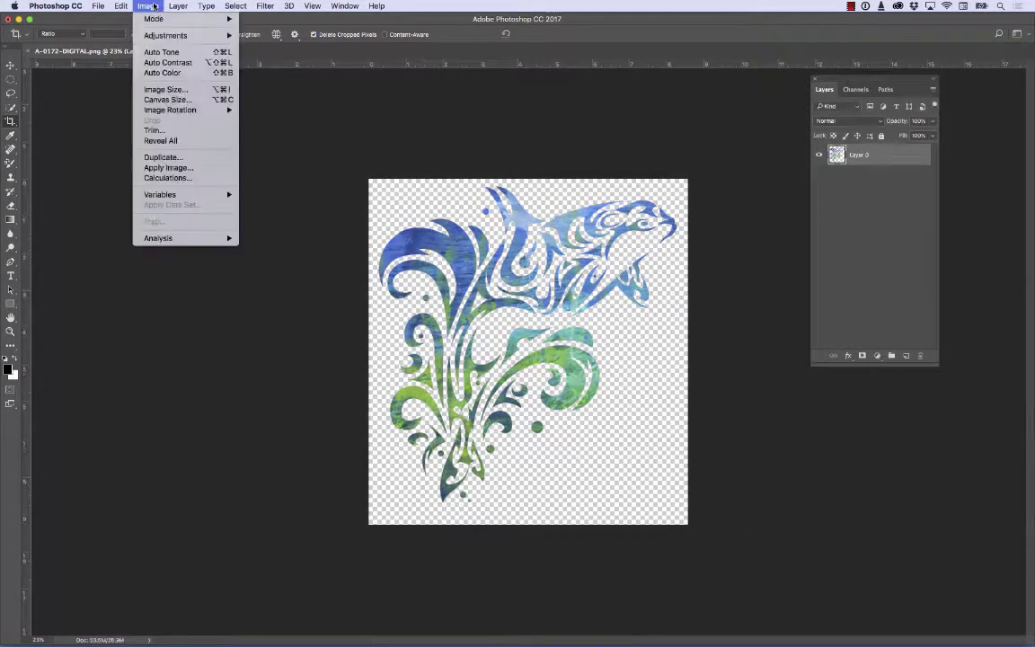
left_click(158, 91)
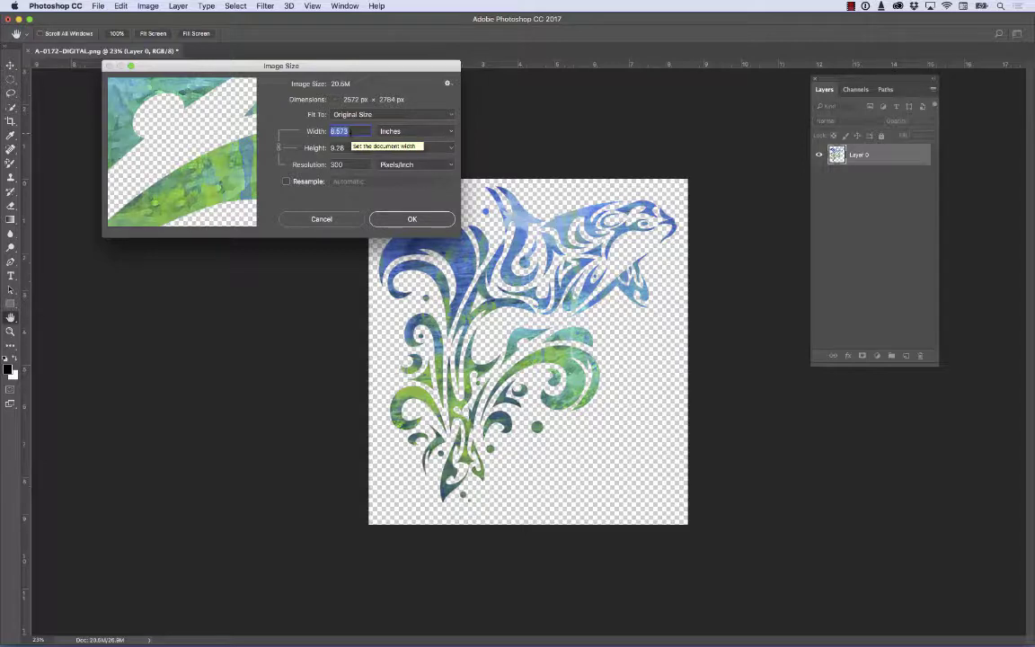
type("8")
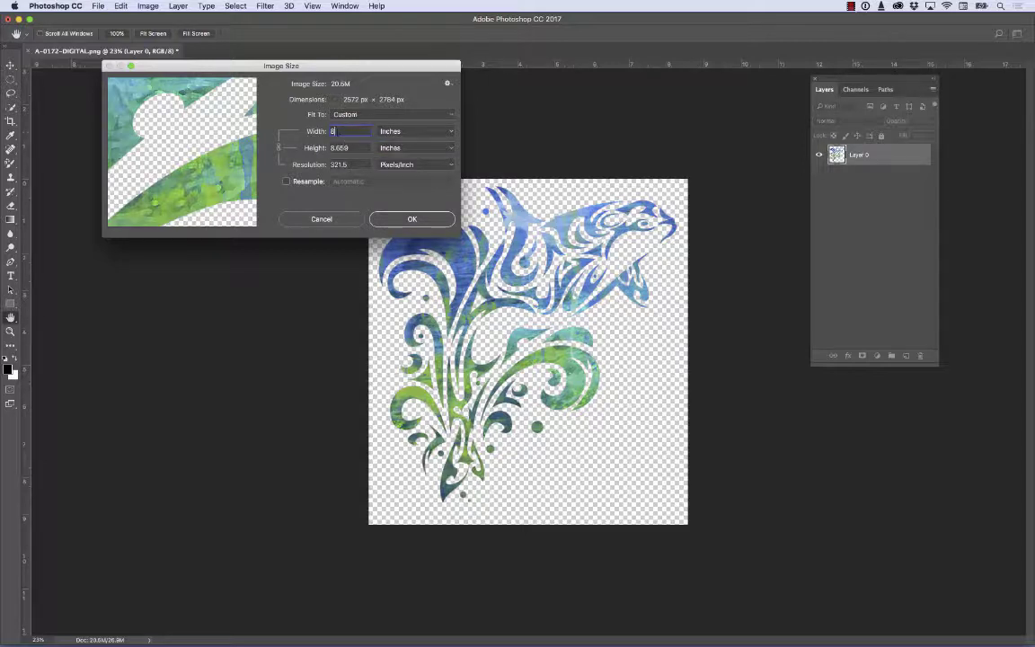
left_click(412, 219)
key("c")
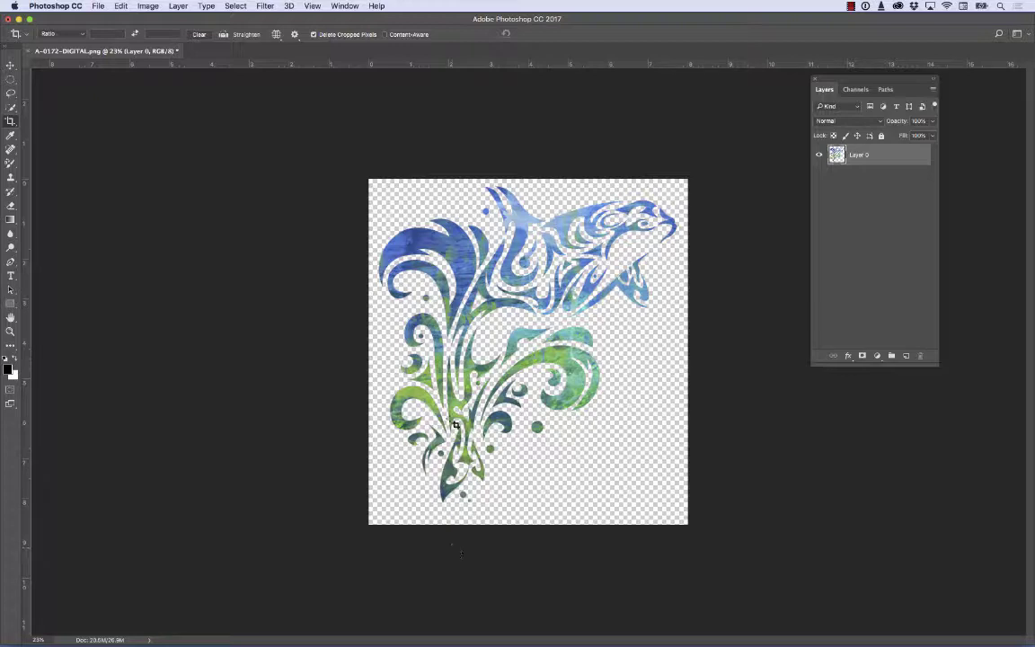
- Extend the canvas height to 11 inches, anchored at the top centre so the extra space is added below the artwork
left_click(149, 6)
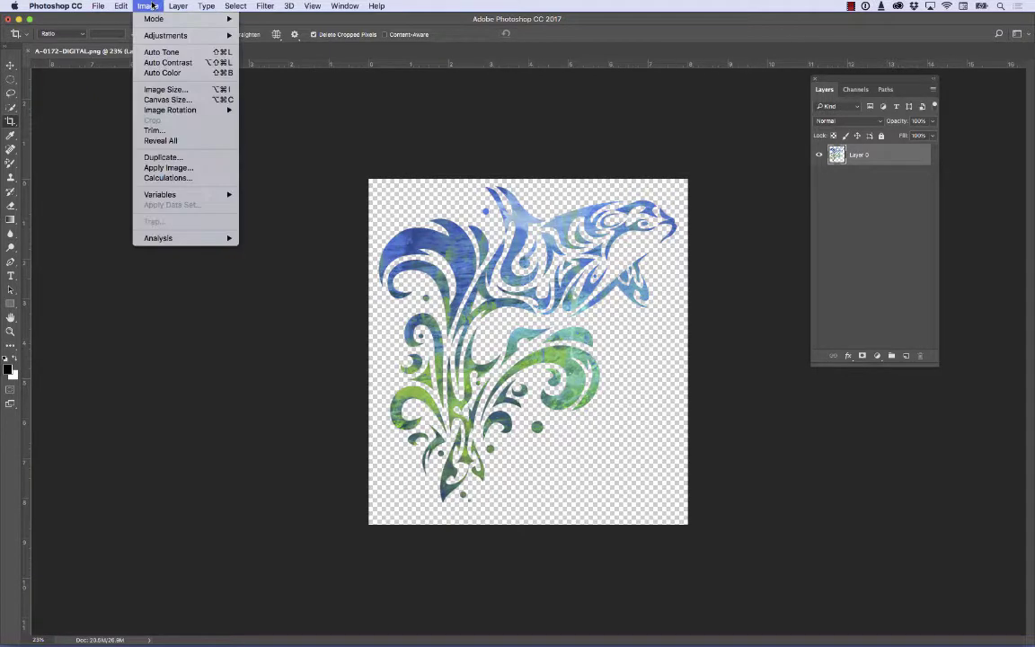
left_click(180, 100)
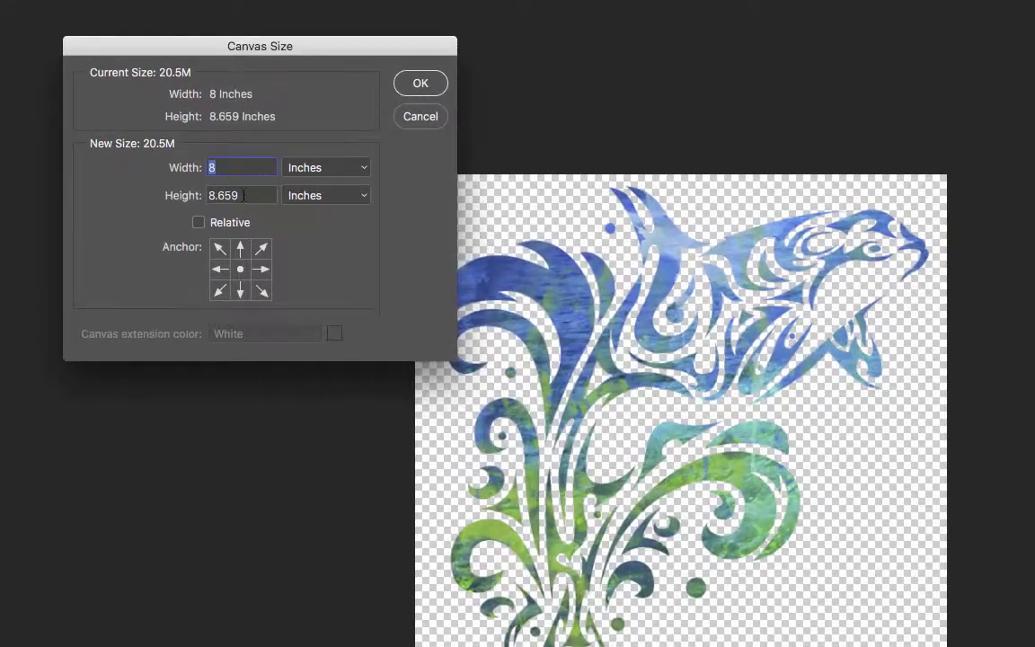
key("Tab")
type("11")
left_click(241, 253)
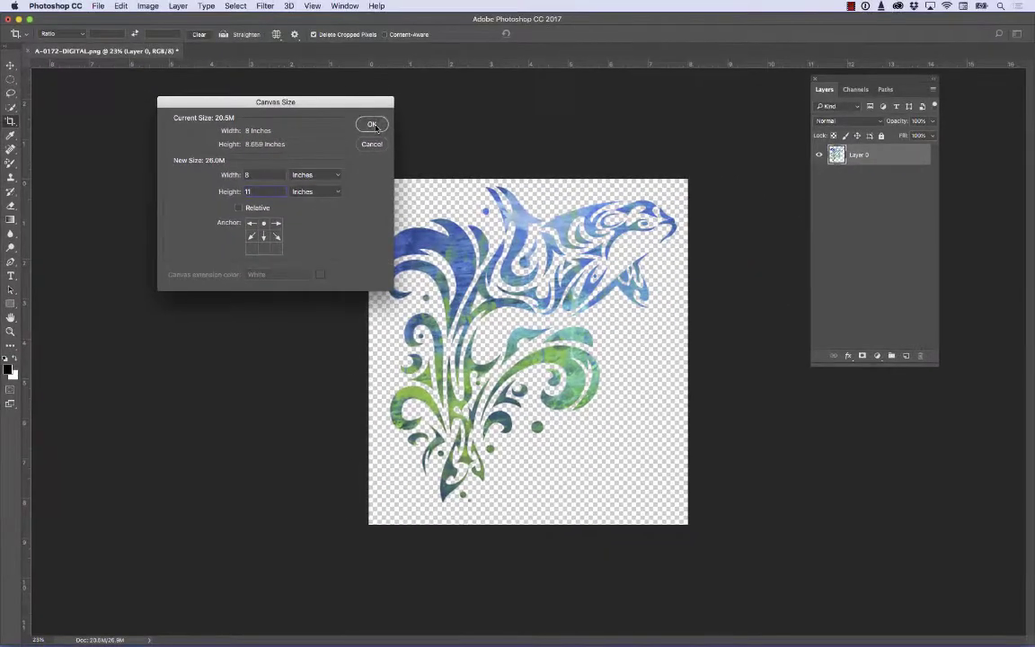
left_click(420, 82)
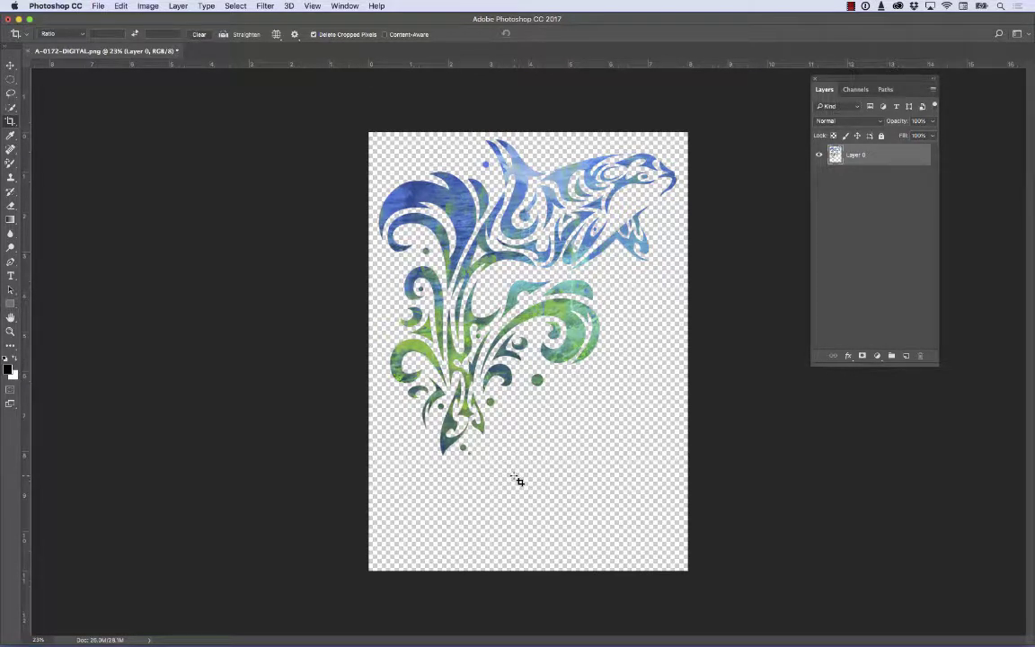
- Add the text "OCEAN BREEZE" in 72 pt Zu Kabarett Destroy below the orca artwork
left_click(11, 276)
left_click(440, 510)
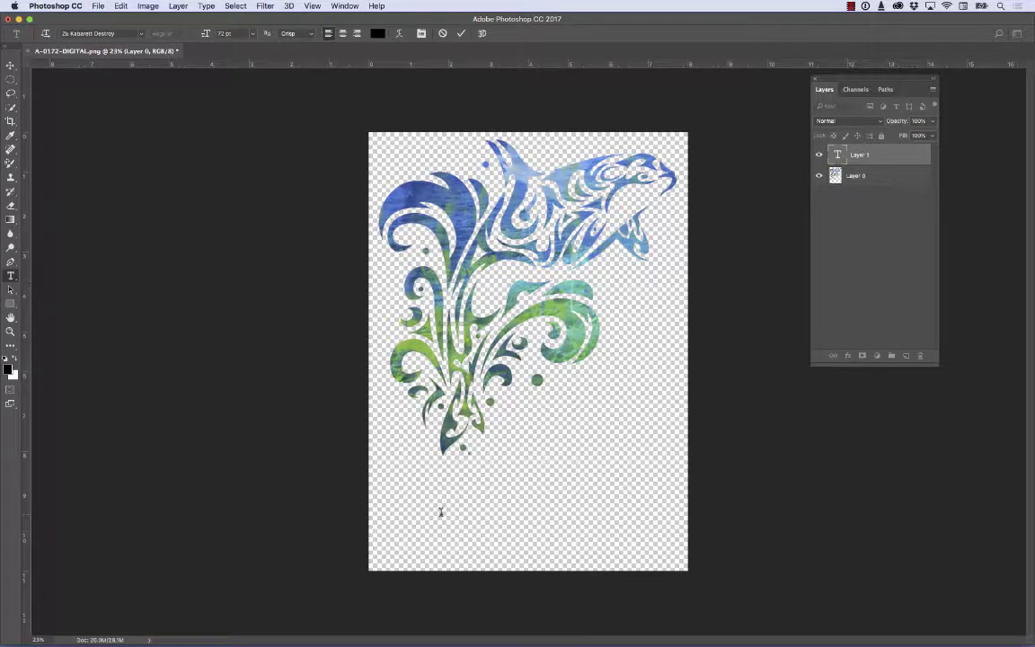
type("OCEAN BR")
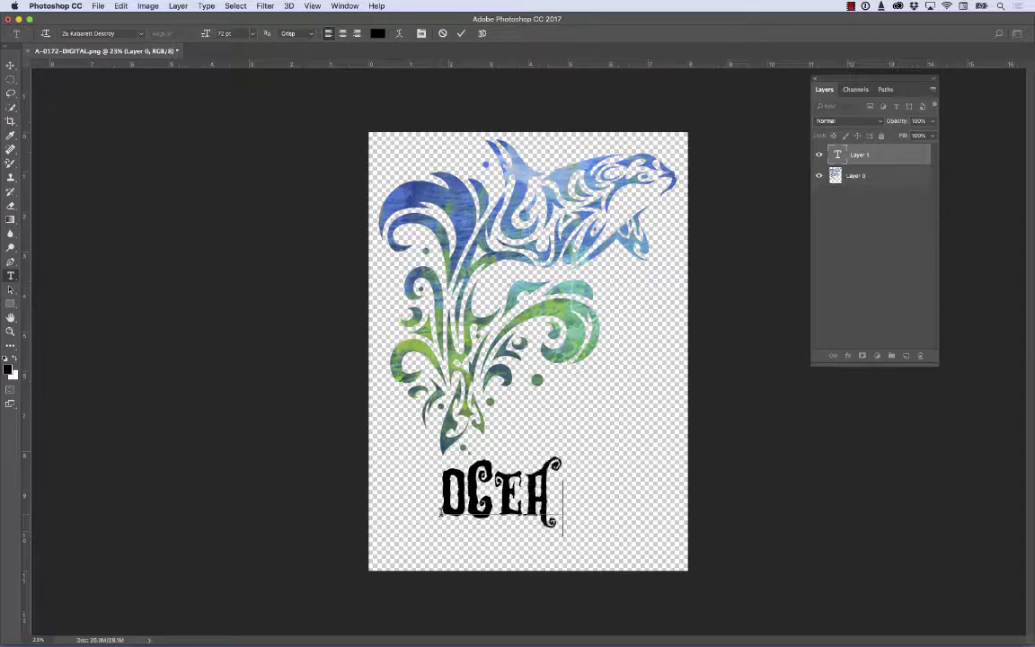
type("EE")
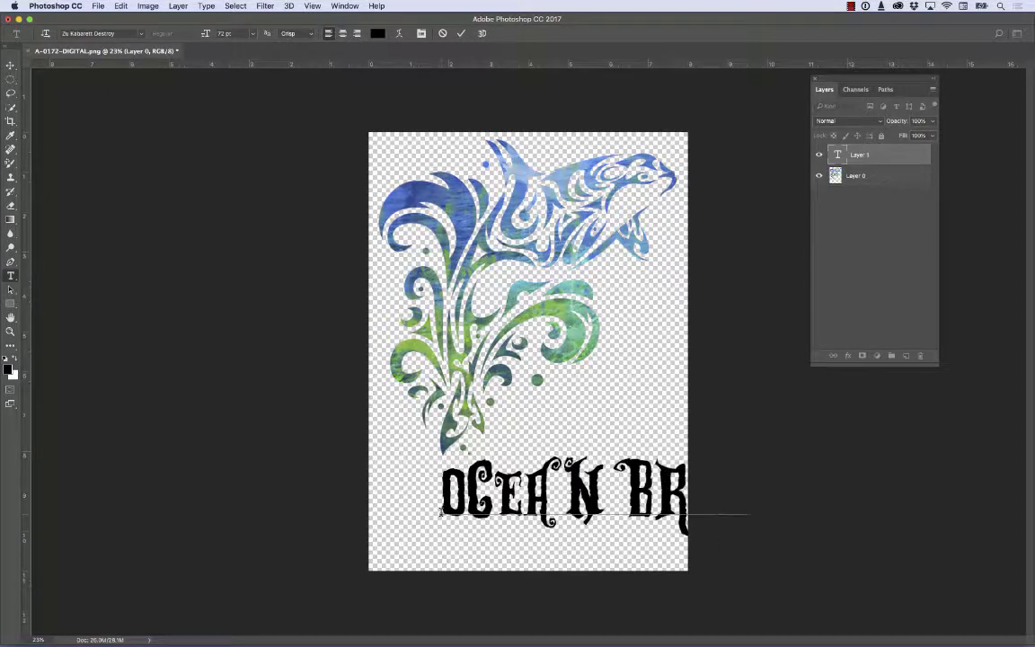
type("ZE")
key("super+Return")
- Move the OCEAN BREEZE text left and slightly down so it sits just beneath the artwork
key("v")
left_click_drag(589, 470, 465, 467)
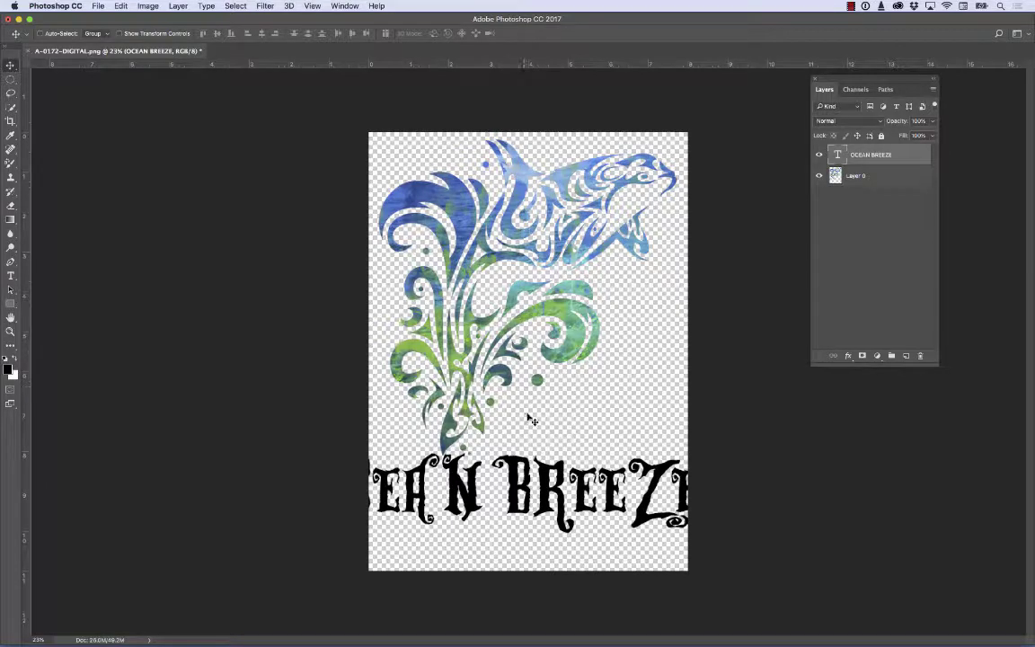
mouse_move(542, 492)
left_mouse_down()
mouse_move(610, 485)
mouse_move(468, 460)
mouse_move(564, 468)
mouse_move(548, 478)
left_mouse_up()
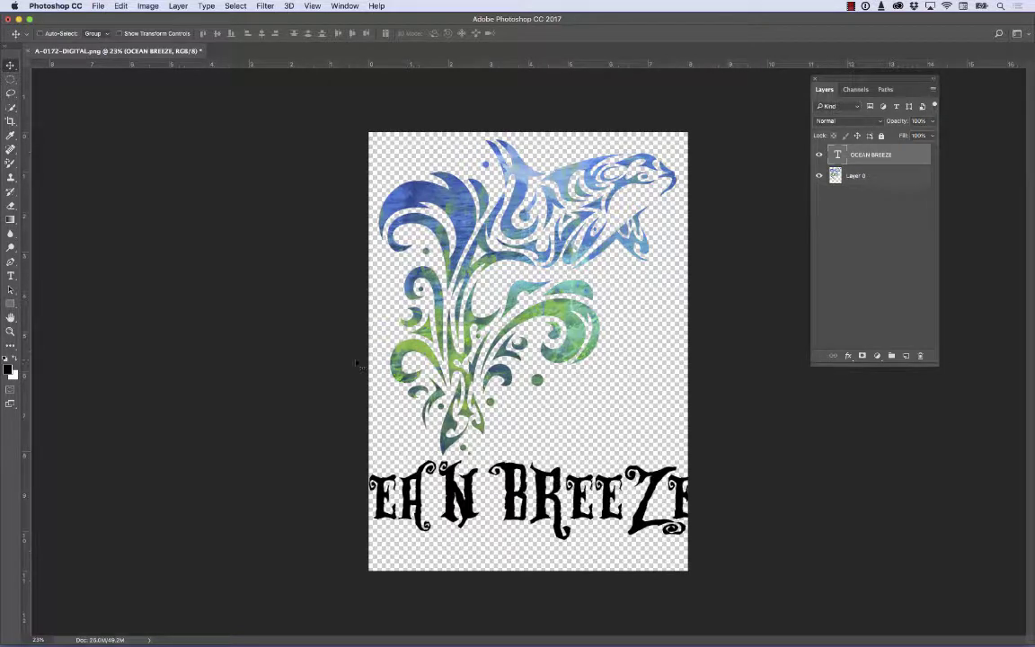
- Scale the OCEAN BREEZE text proportionally to about 40% and position it near the left canvas edge, just below the artwork
left_click(120, 5)
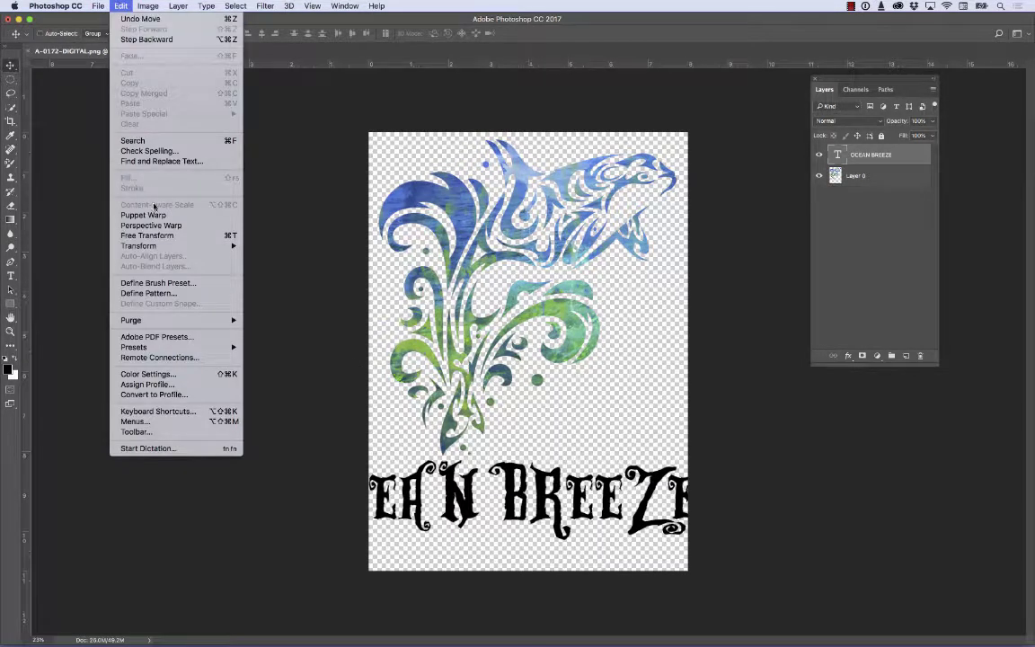
left_click(148, 236)
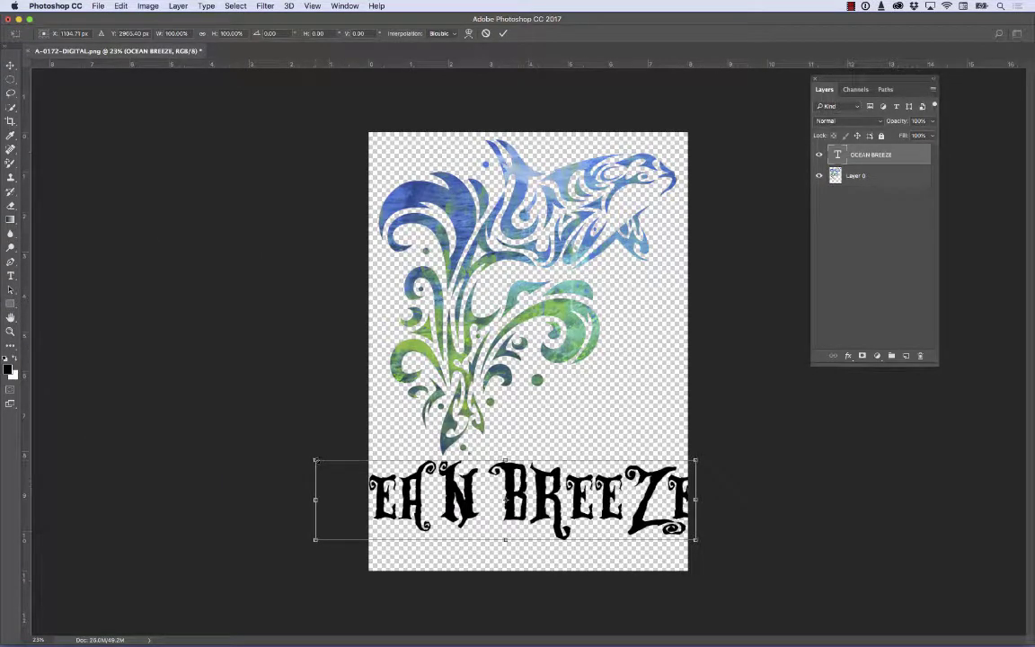
left_click_drag(315, 460, 398, 478)
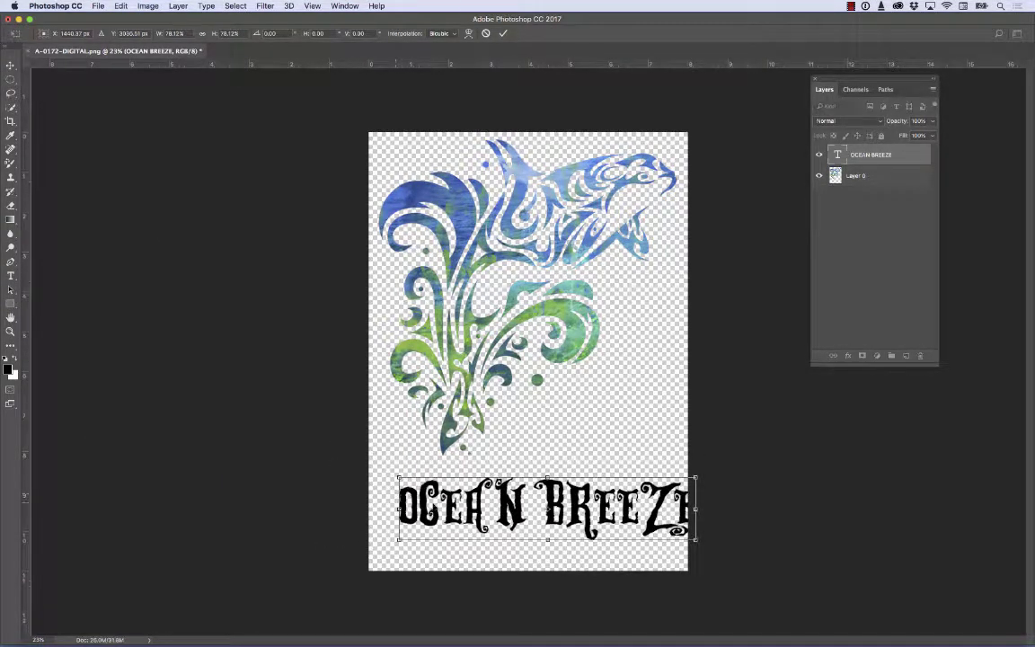
left_click_drag(695, 478, 482, 481)
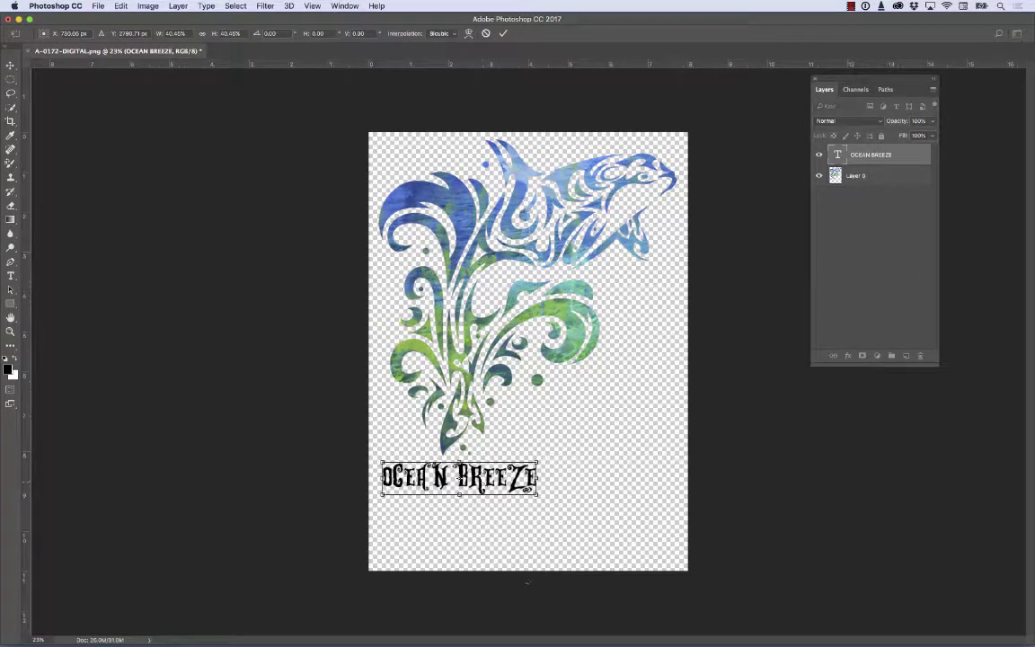
key("Return")
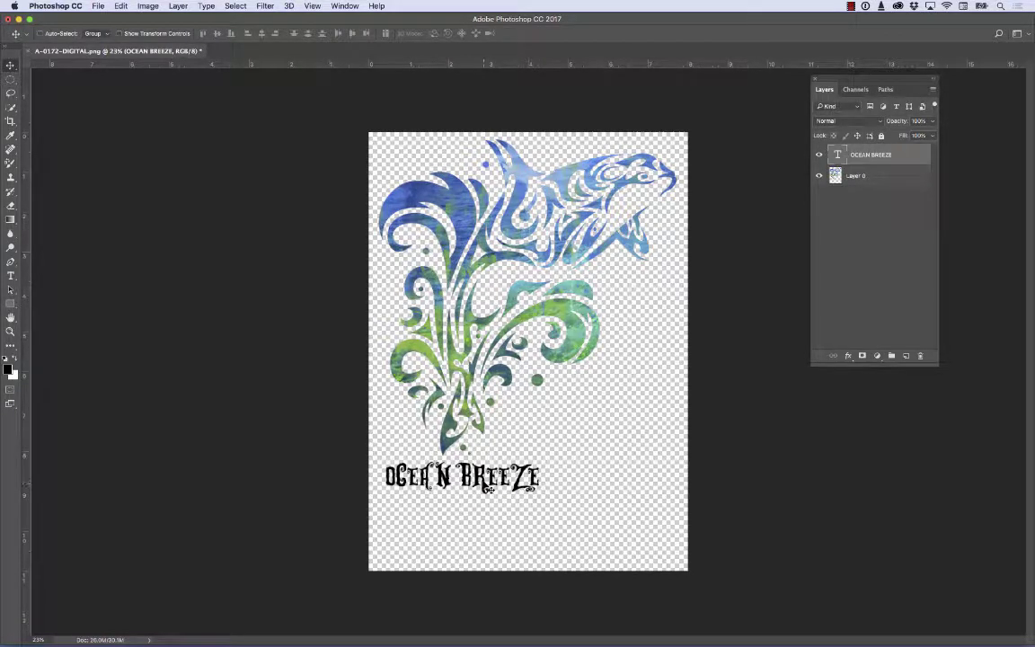
left_click_drag(485, 478, 440, 457)
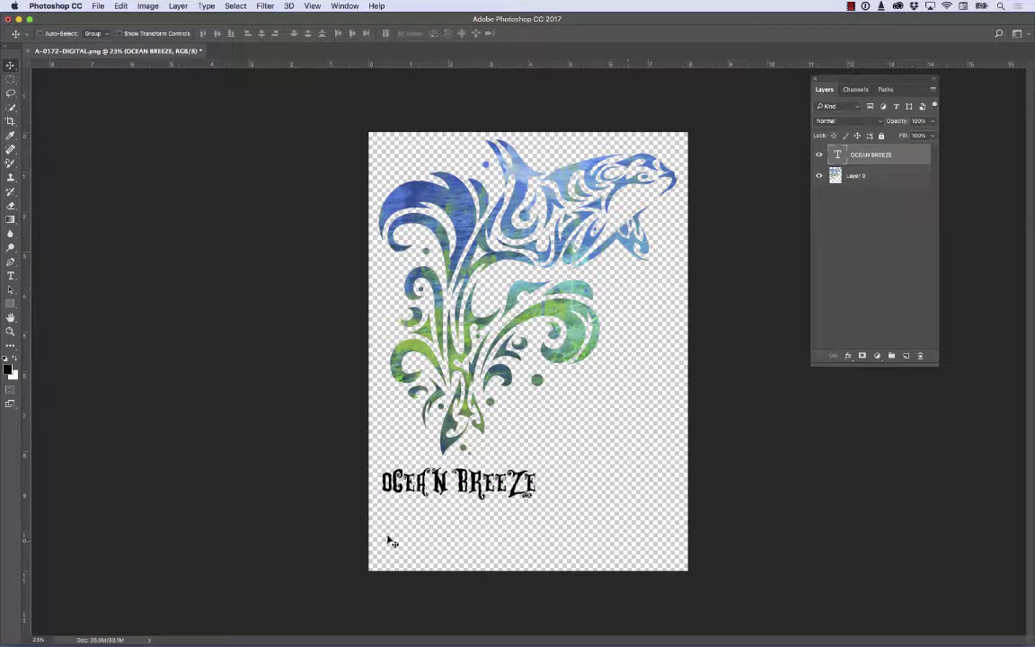
- Crop away part of the empty canvas below the OCEAN BREEZE text, keeping the full width
left_click(11, 123)
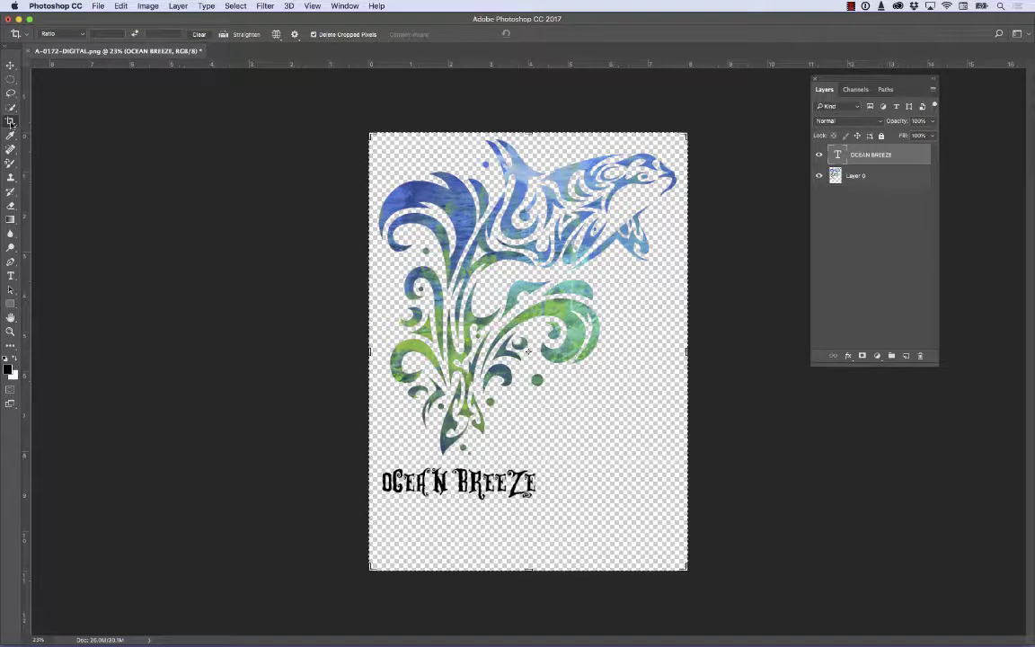
left_click_drag(532, 571, 535, 543)
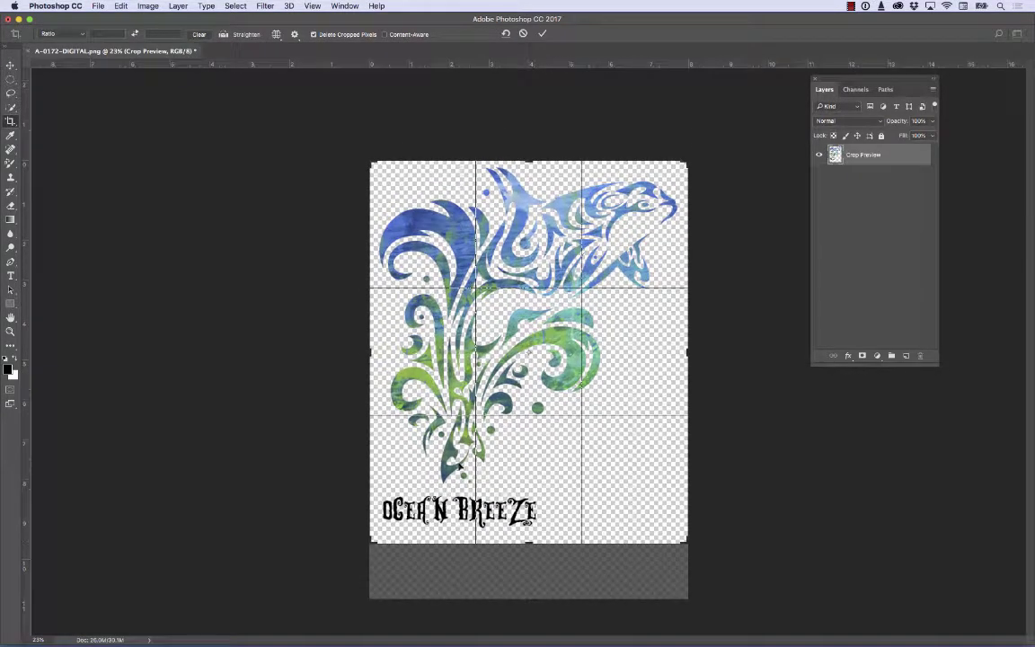
key("Return")
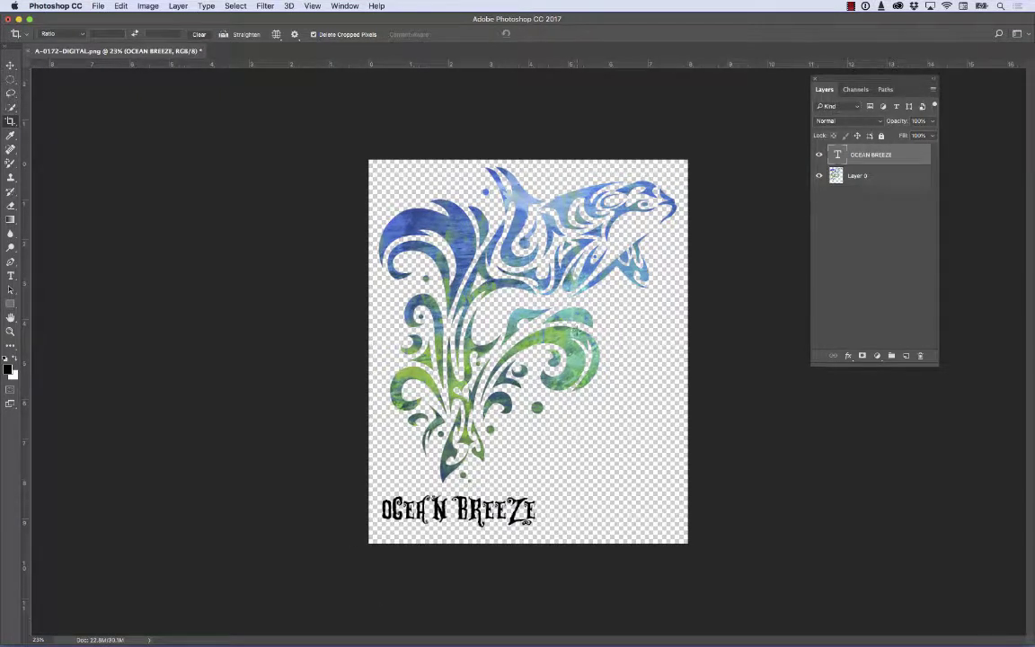
- Recolor the OCEAN BREEZE text with a dark blue (#0066ad) sampled from the orca's tail
key("super+plus")
key("super+plus")
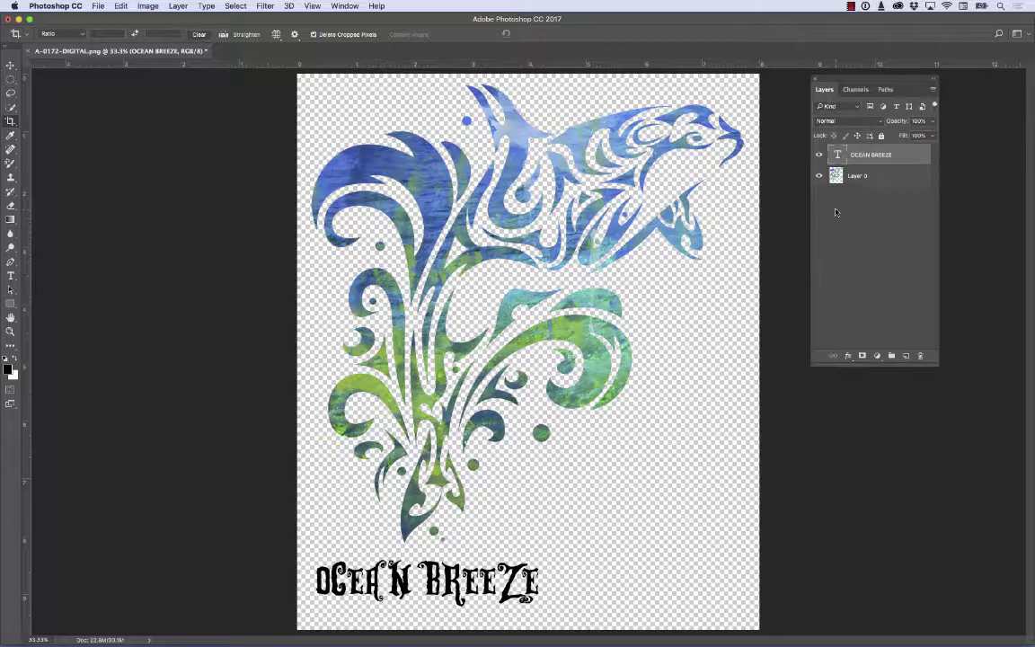
double_click(839, 155)
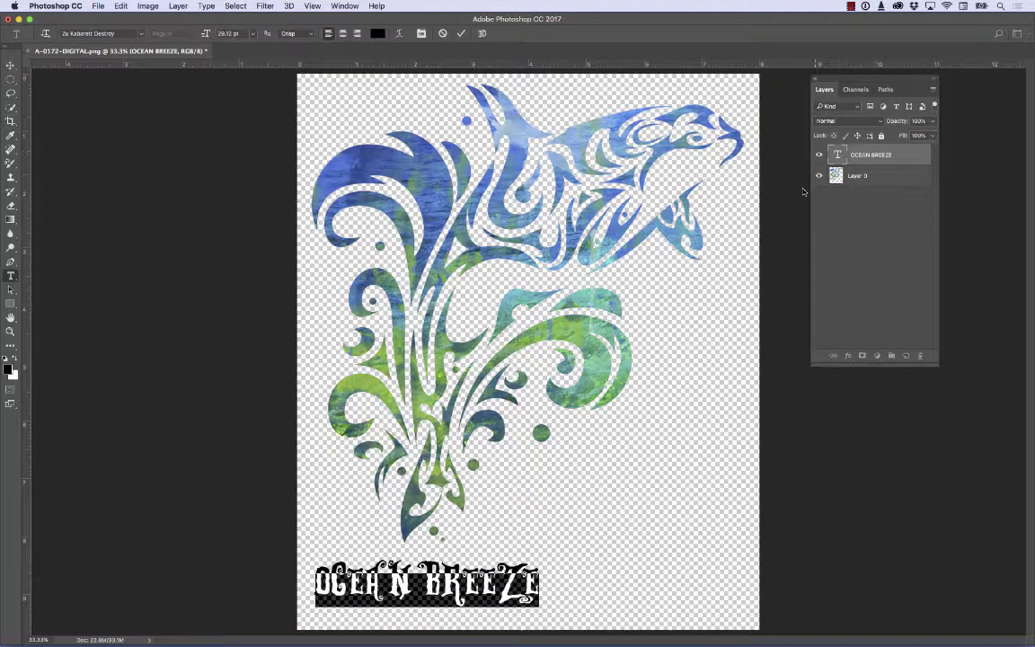
left_click(377, 34)
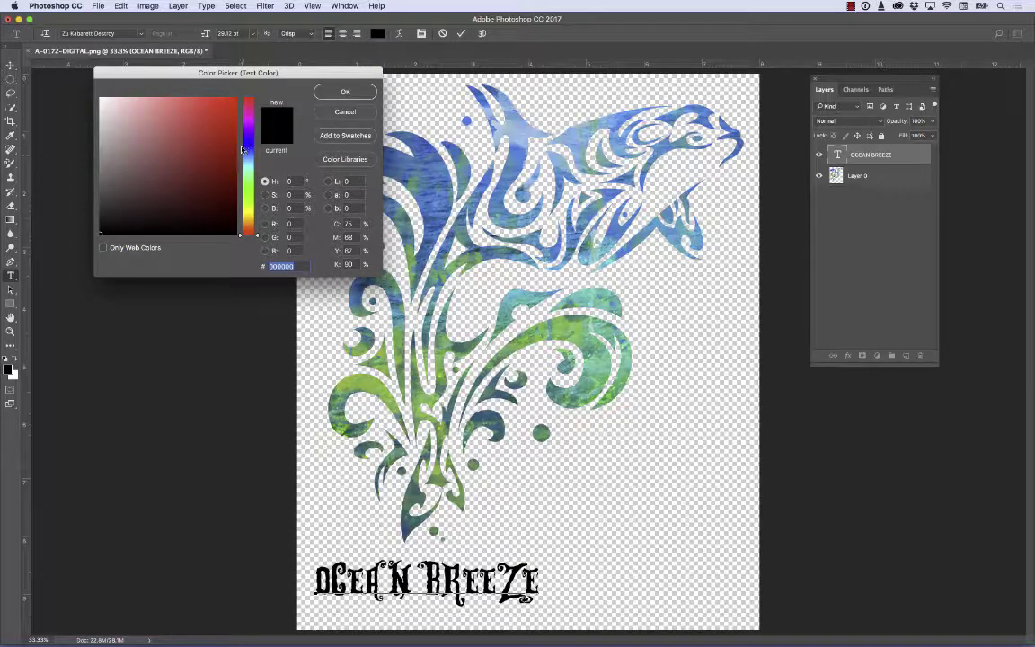
mouse_move(243, 149)
left_mouse_down()
mouse_move(242, 122)
mouse_move(250, 204)
left_mouse_up()
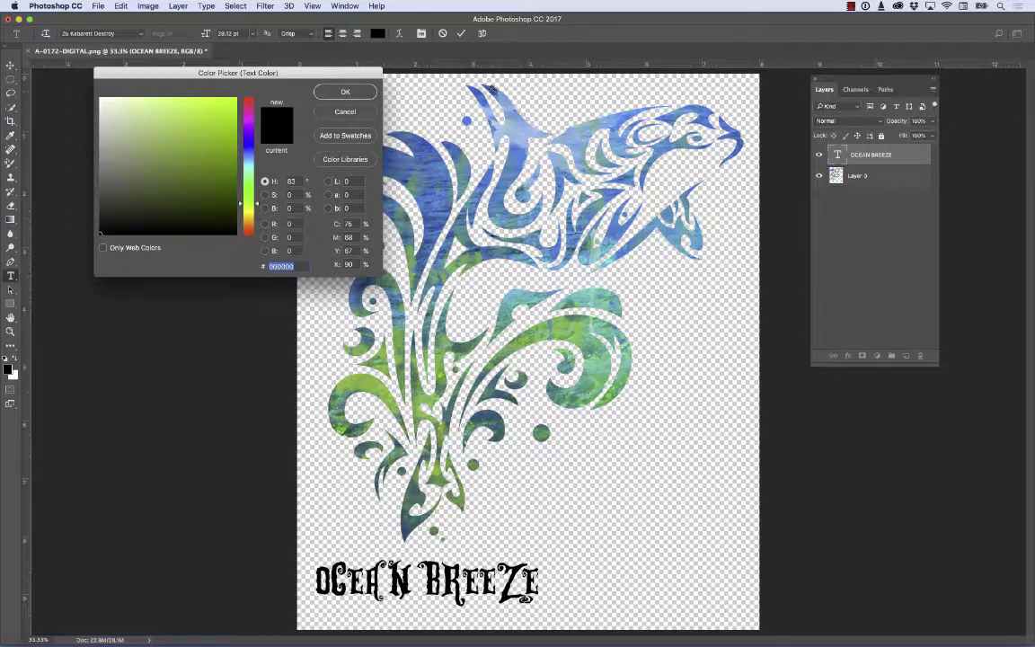
left_click(485, 88)
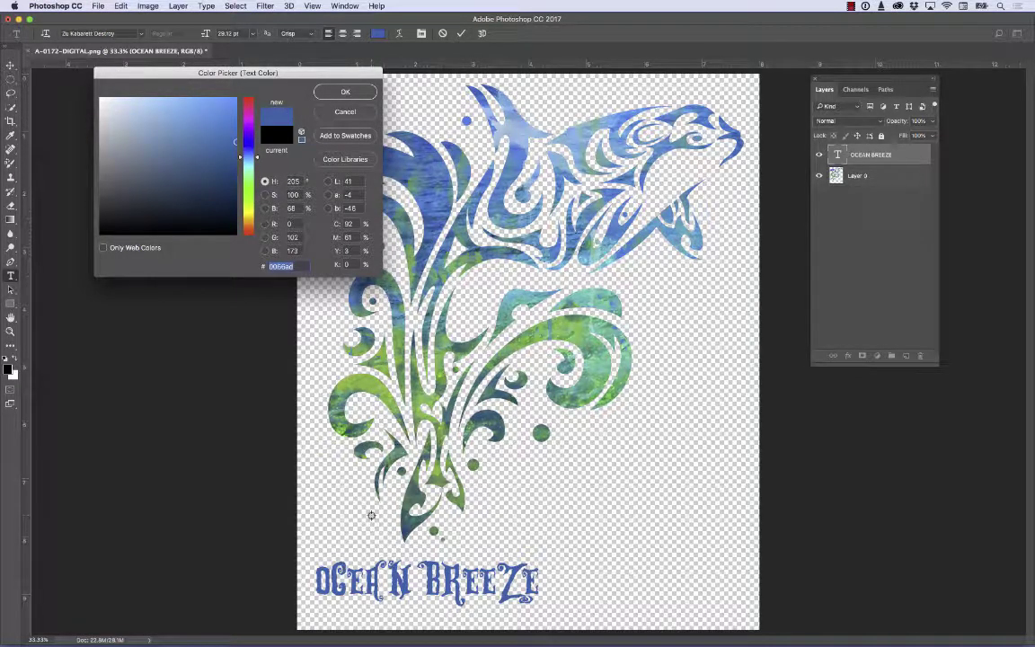
left_click(321, 90)
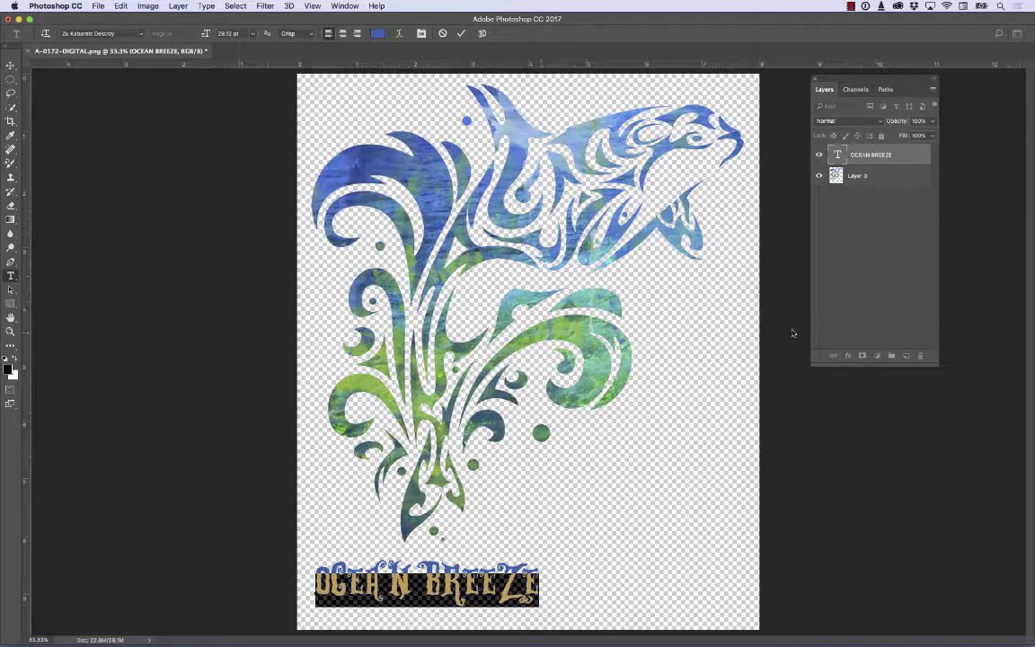
key("ctrl+Return")
key("c")
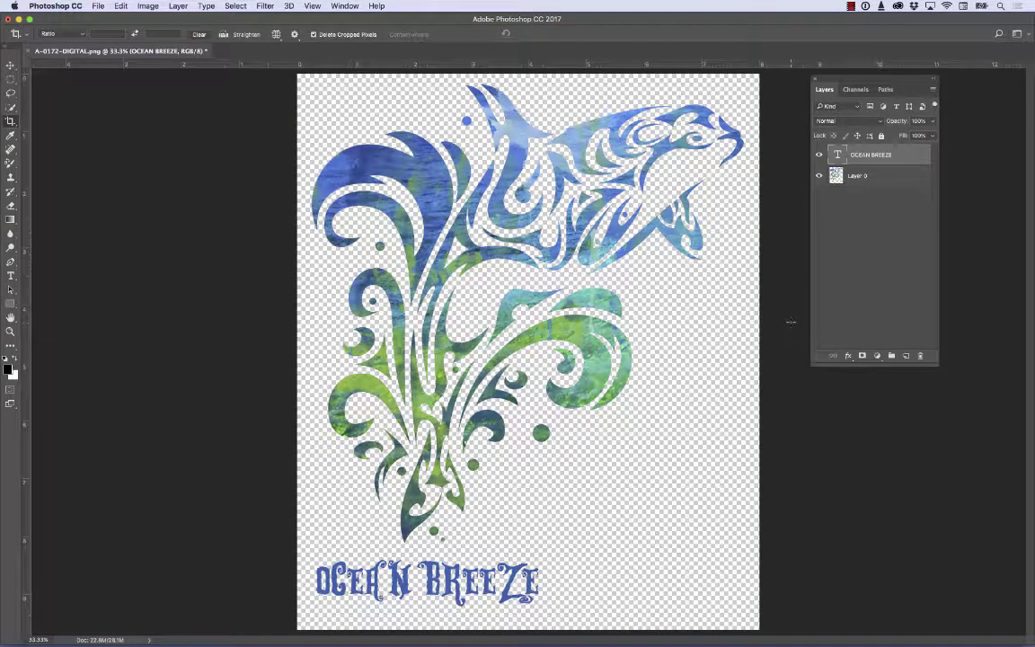
- Add a Stroke effect to the OCEAN BREEZE layer in light teal #44d4b6 sampled from the artwork, and make it slightly thicker
left_click(849, 357)
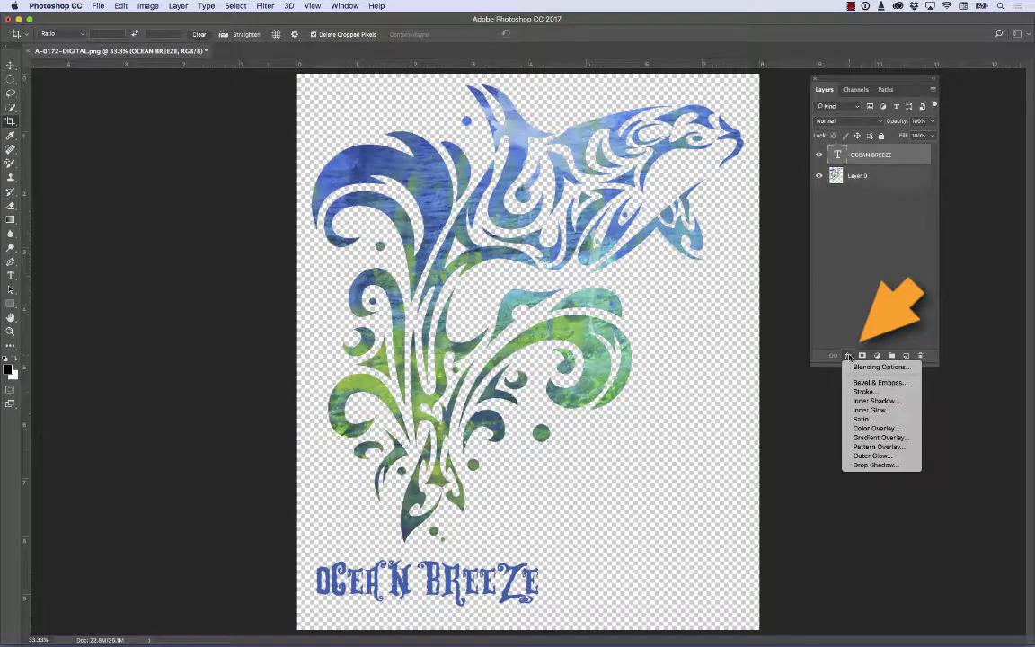
left_click(865, 392)
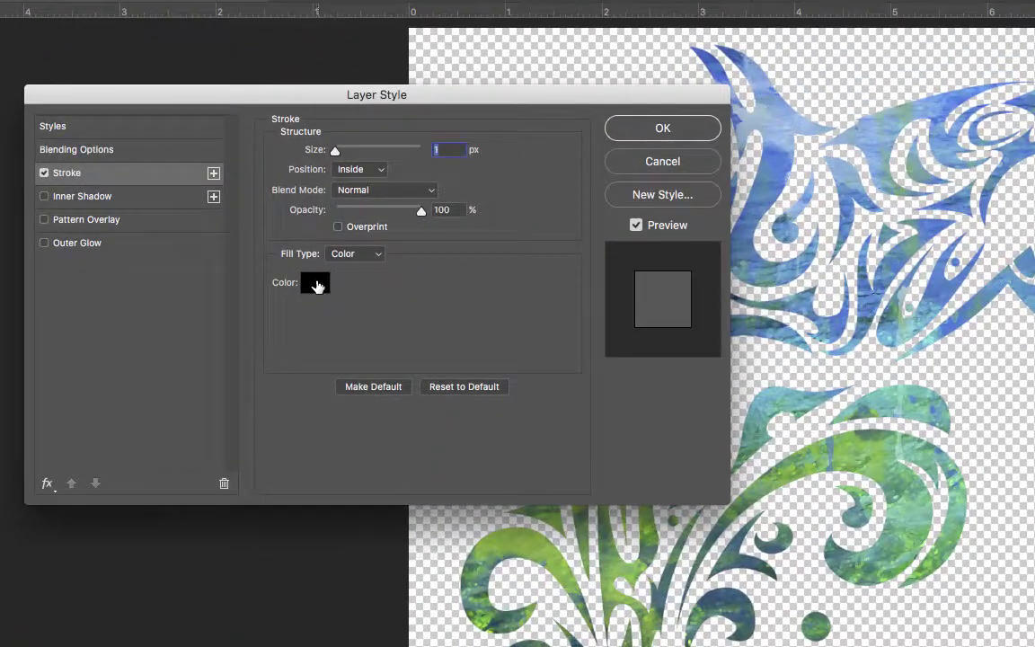
left_click(316, 286)
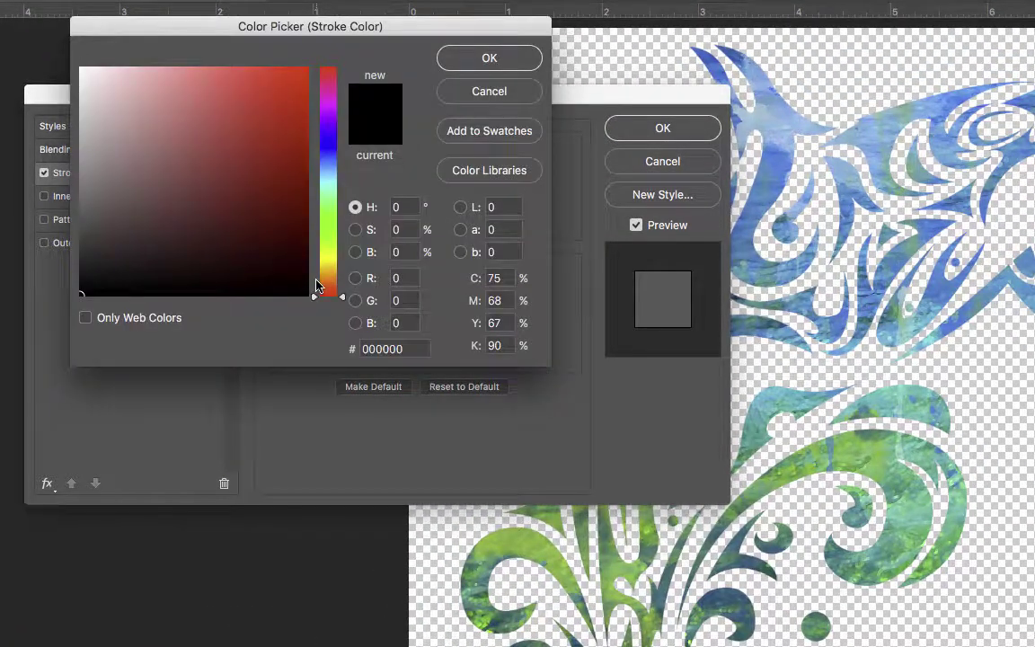
left_click(916, 522)
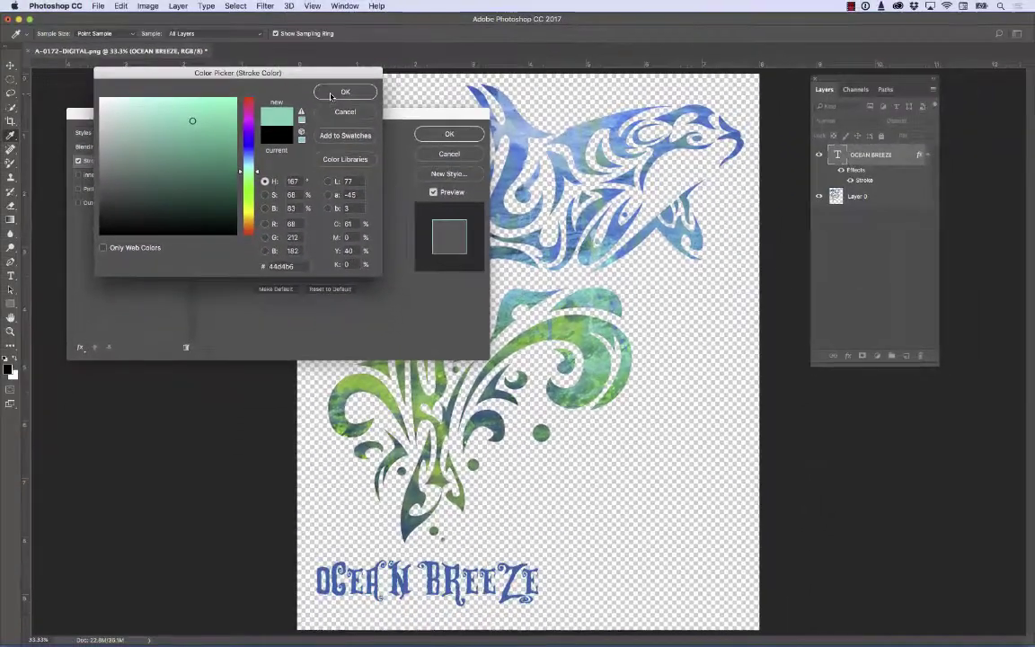
left_click(489, 57)
left_click(253, 147)
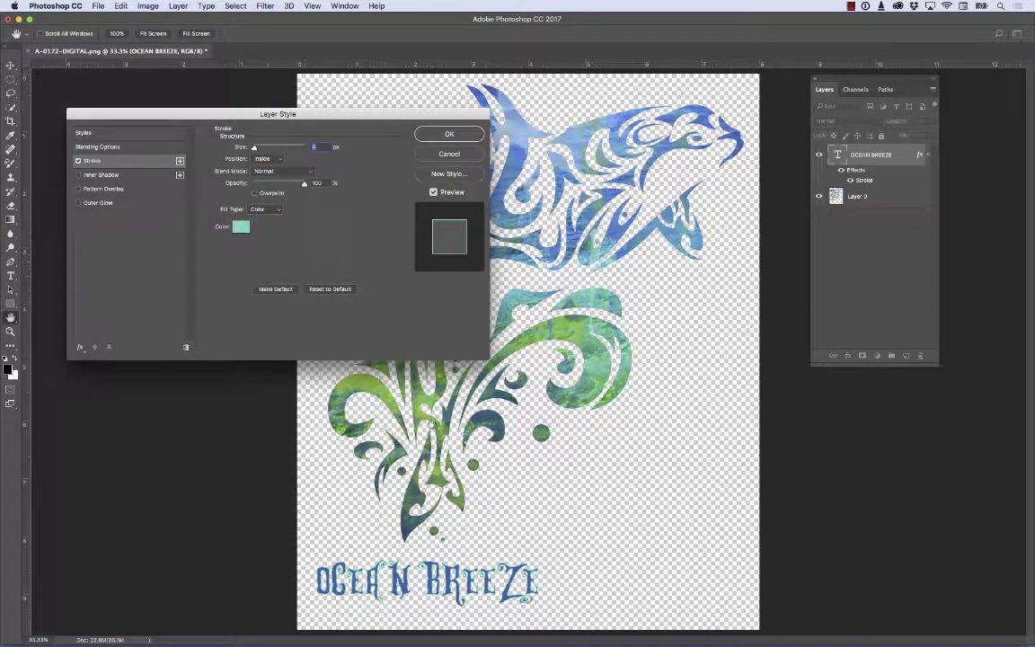
- Set the OCEAN BREEZE stroke position to Outside, thicken it slightly more, and apply the layer style
left_click(437, 485, "super")
left_click(437, 485, "super")
left_click_drag(414, 537, 484, 354)
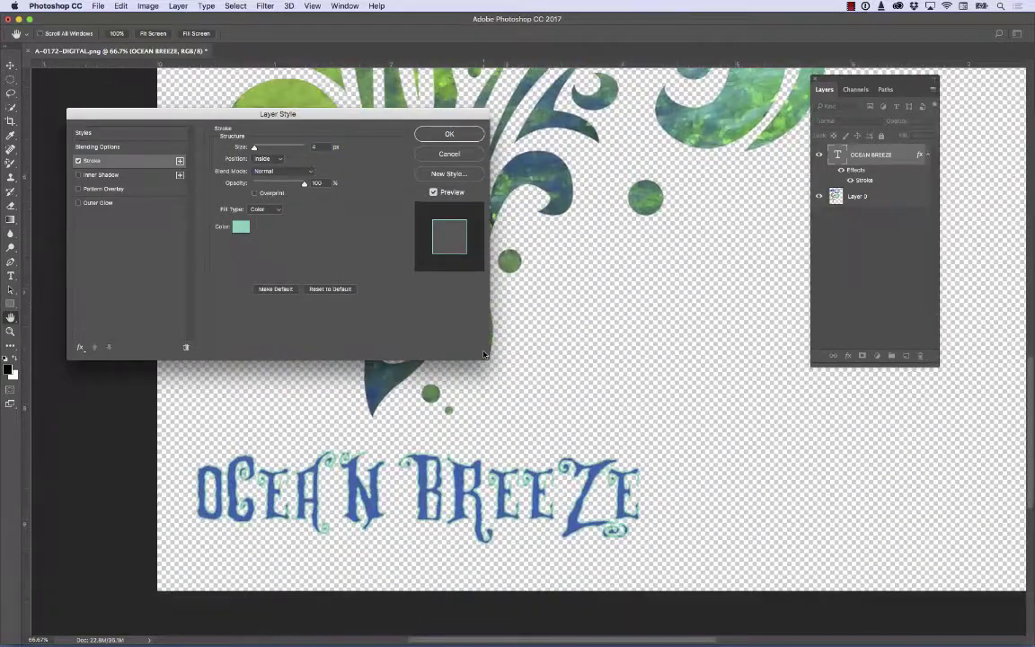
left_click(280, 161)
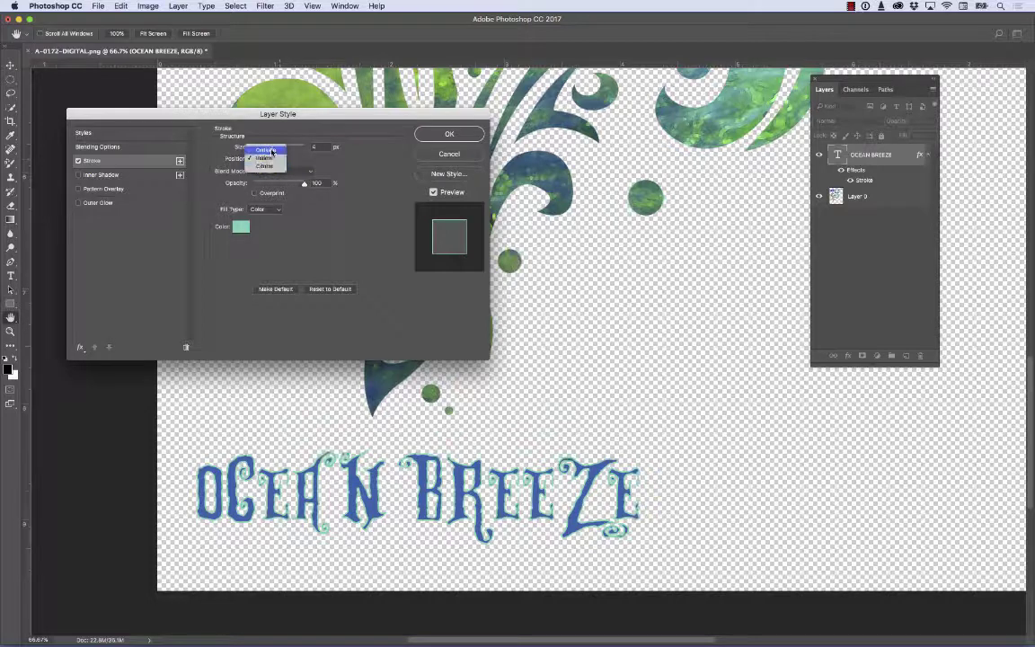
left_click(271, 150)
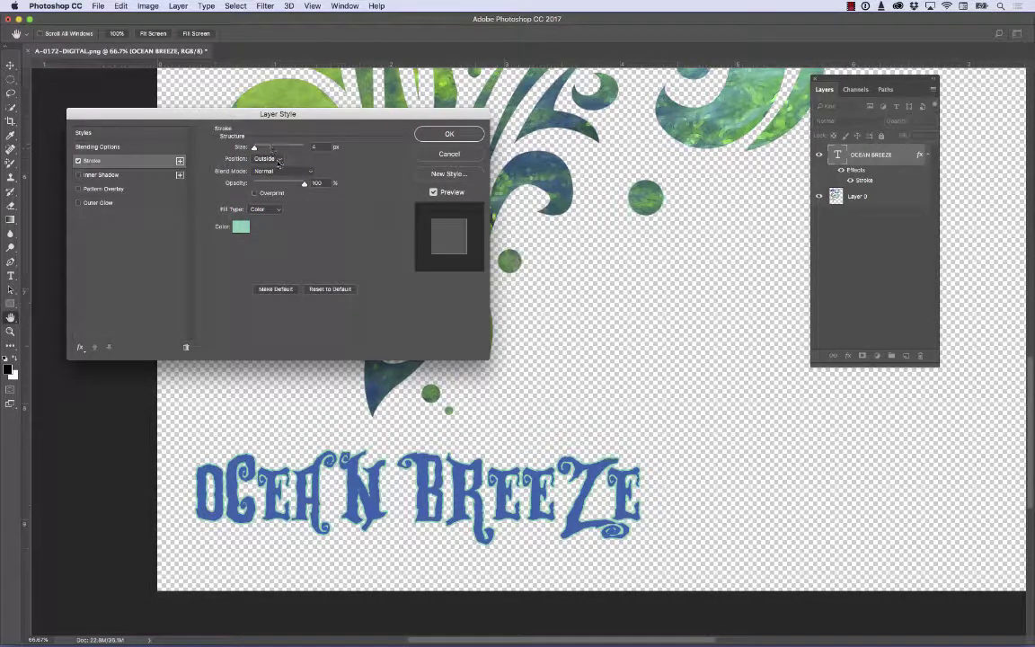
left_click_drag(255, 147, 257, 148)
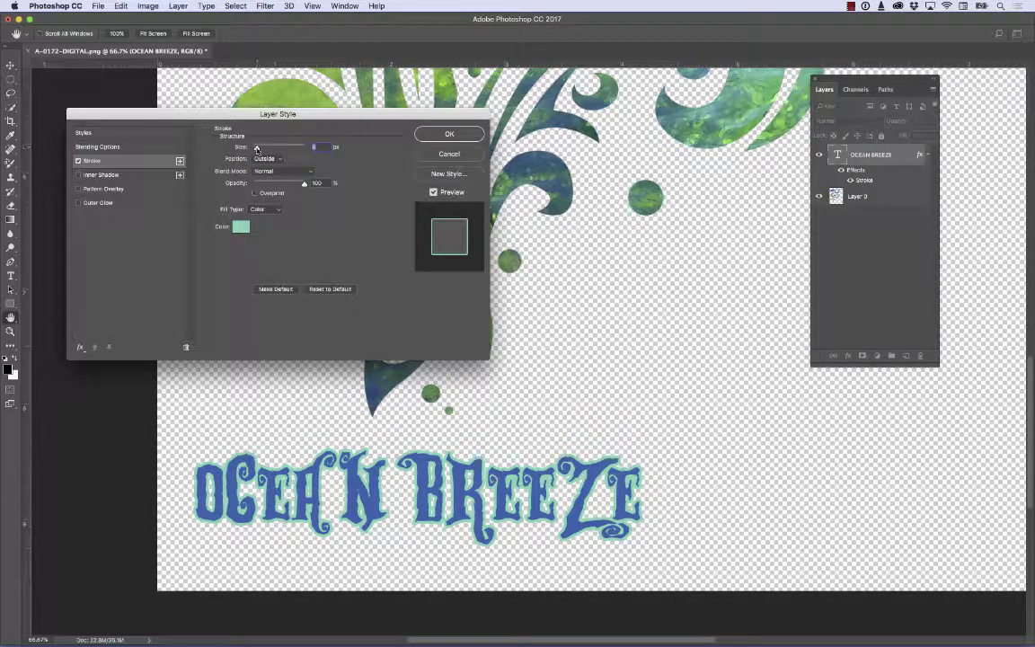
left_click(442, 133)
- Collapse the effects list of the OCEAN BREEZE layer
key("c")
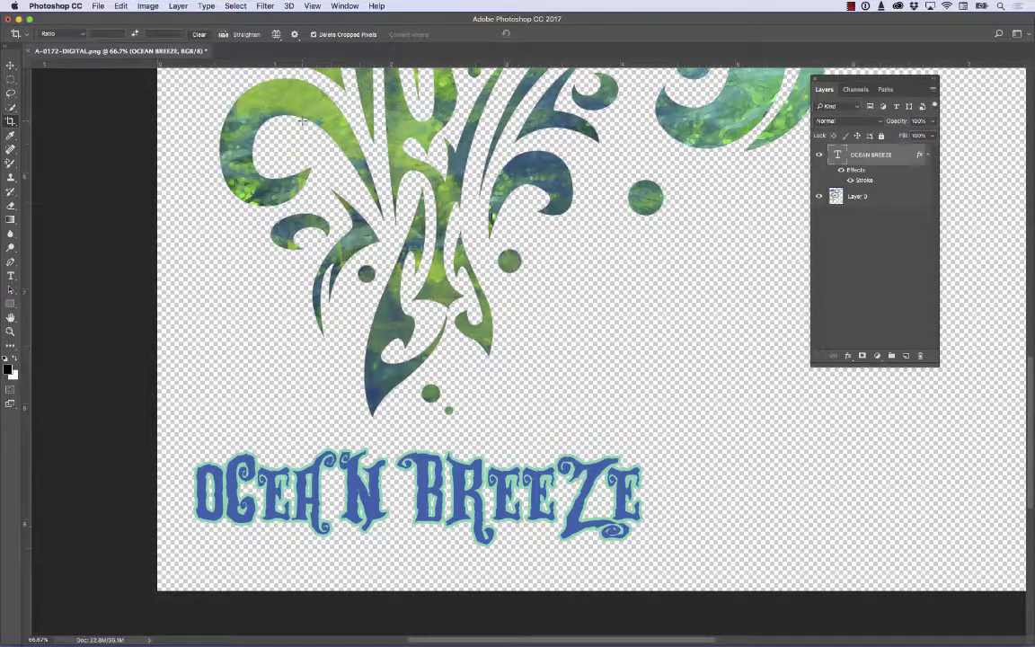
key("super+0")
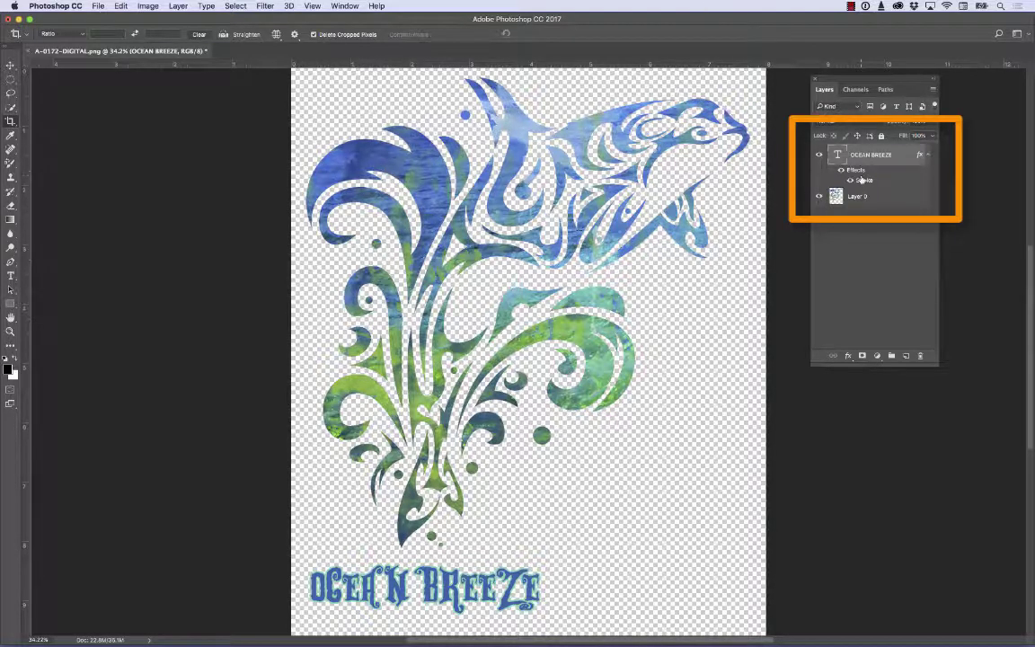
left_click(928, 156)
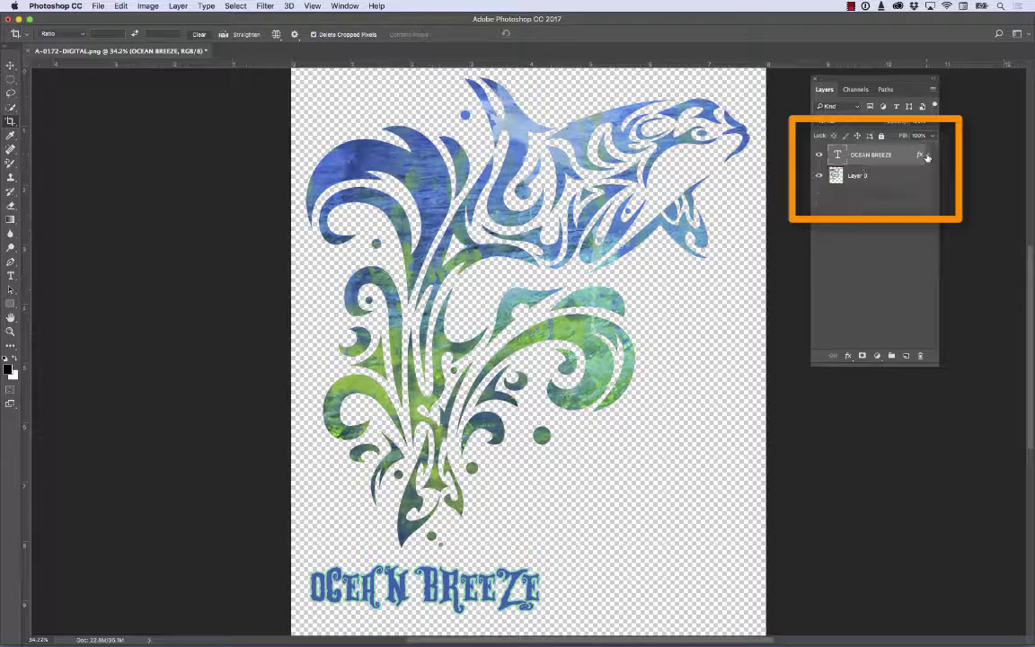